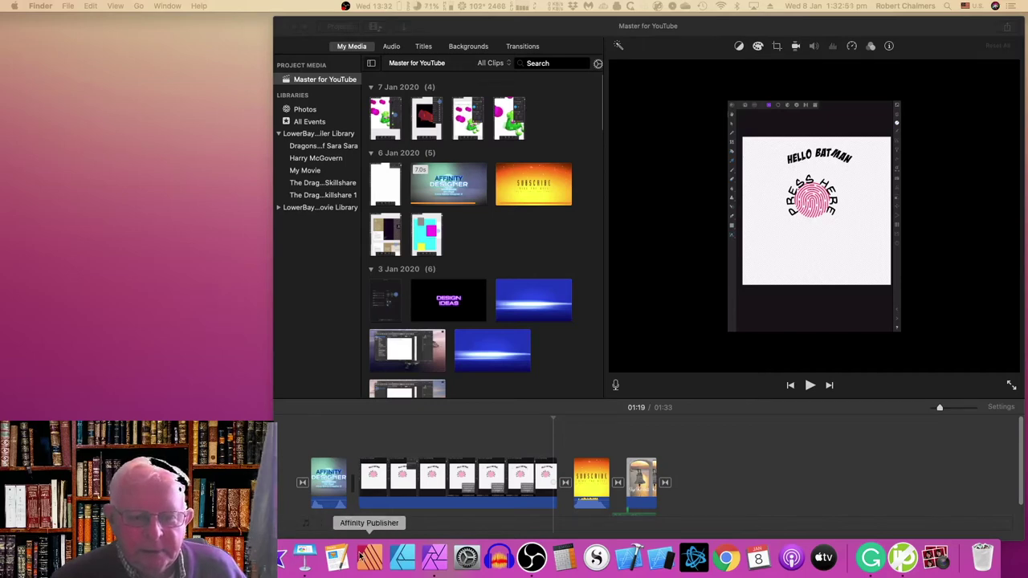
Step: Bring the Bouncy Text Example banner to the front and deselect its text layer
click(433, 556)
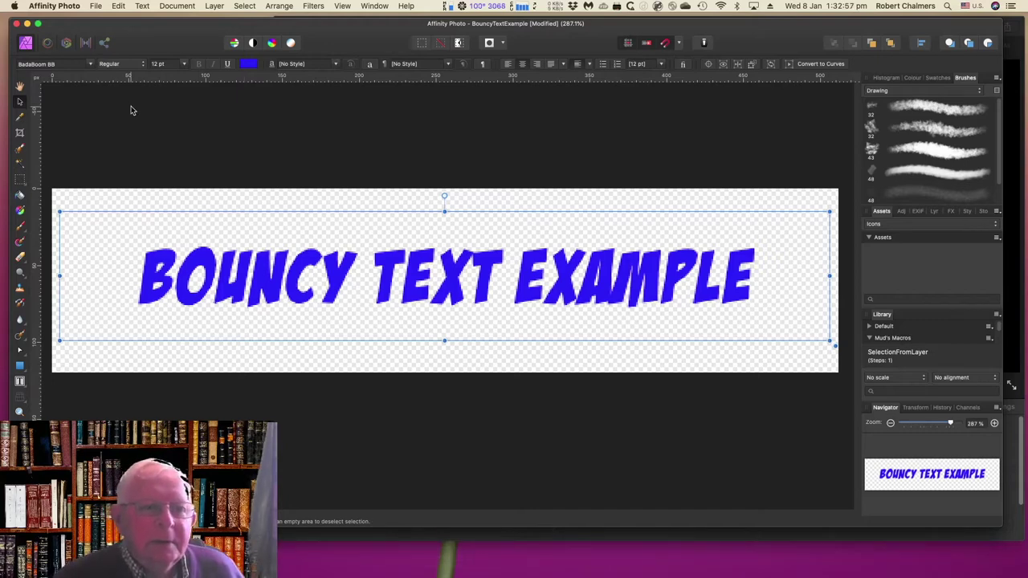
click(203, 204)
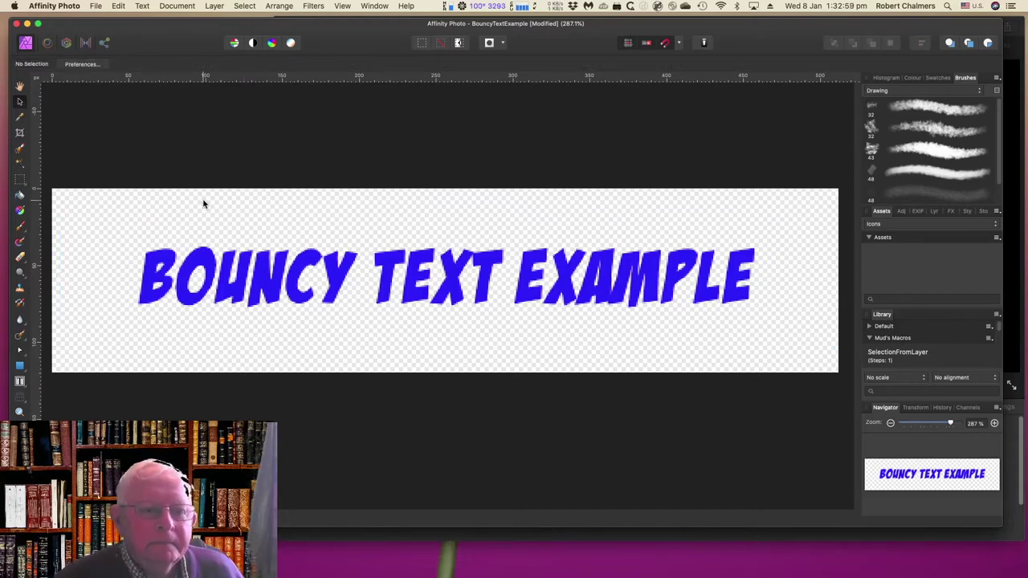
right_click(206, 197)
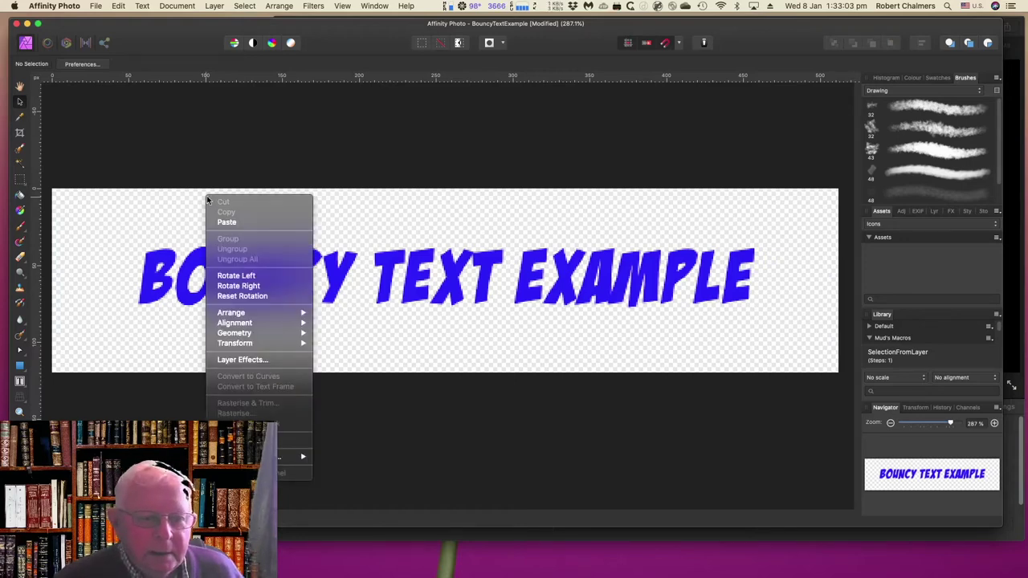
click(342, 207)
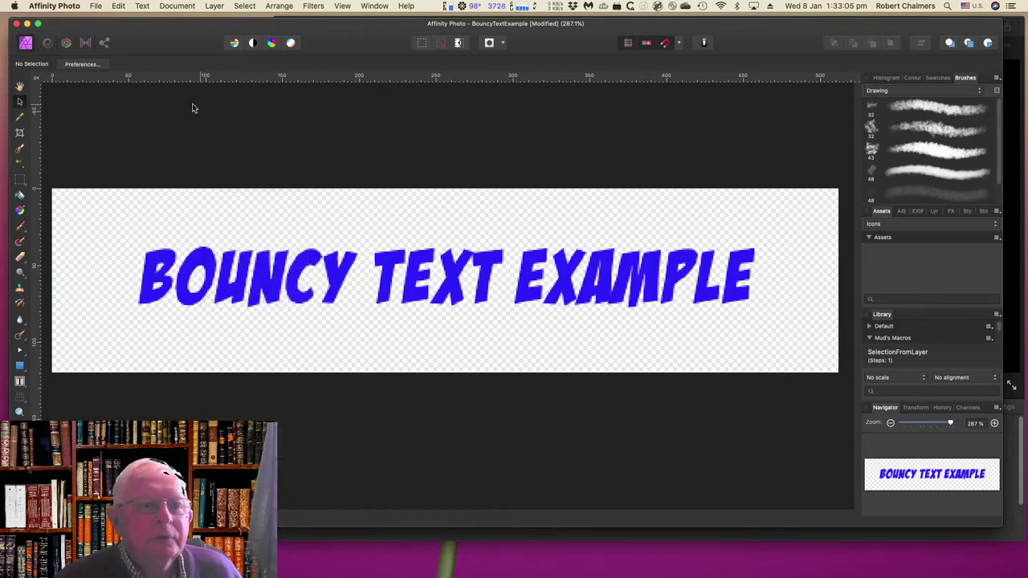
Step: Check in Resize Document that the banner is 512 × 120 px, cancelling without changes
click(169, 7)
click(199, 71)
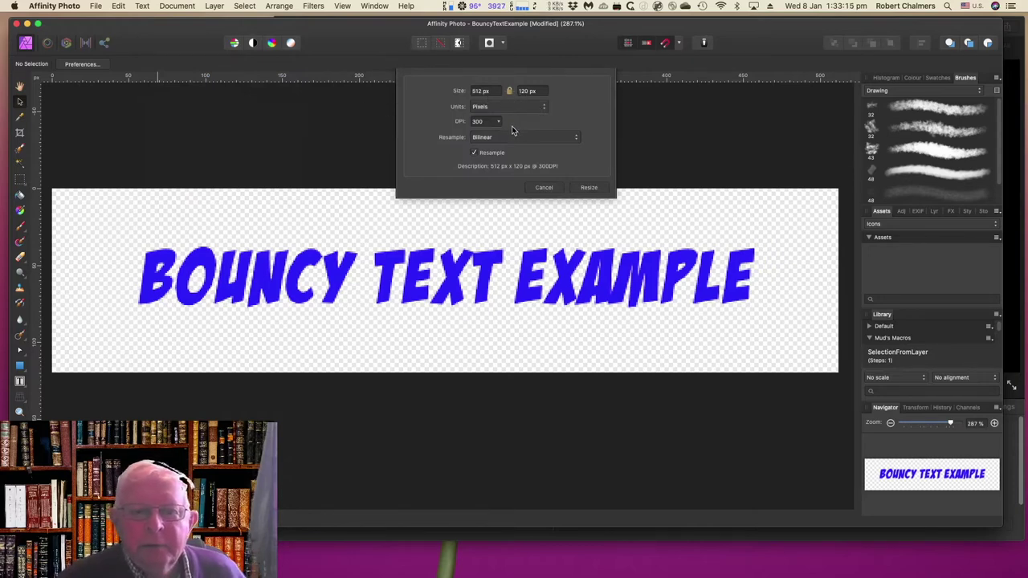
click(544, 187)
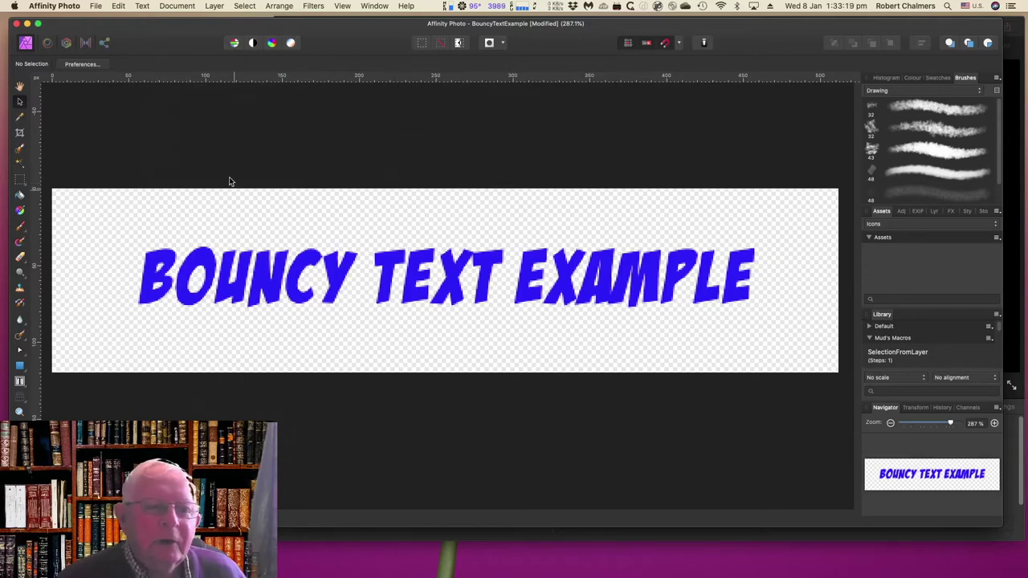
click(92, 7)
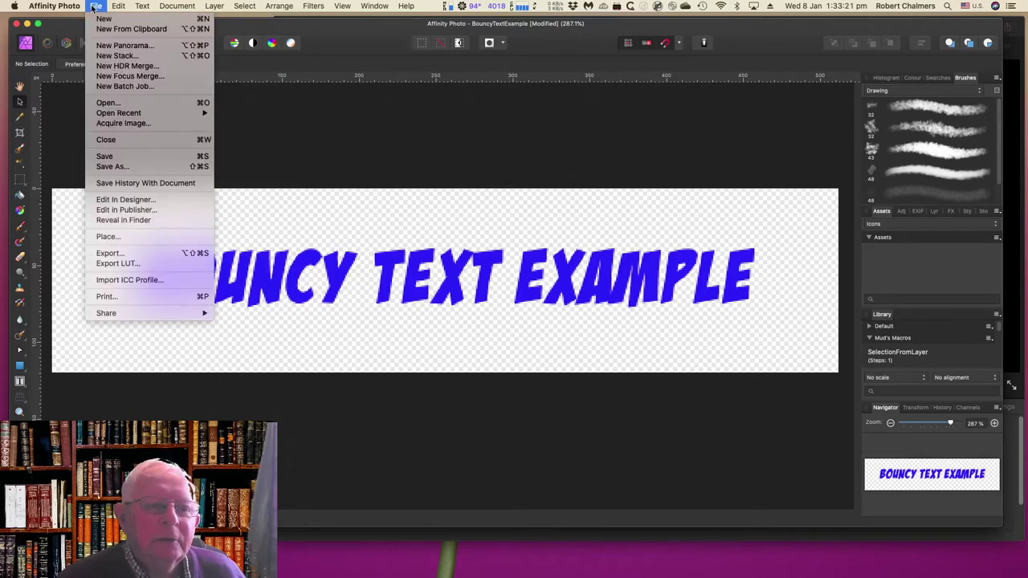
Step: Create a blank 512 × 120 px document from the TextBanner preset, then close it
click(108, 22)
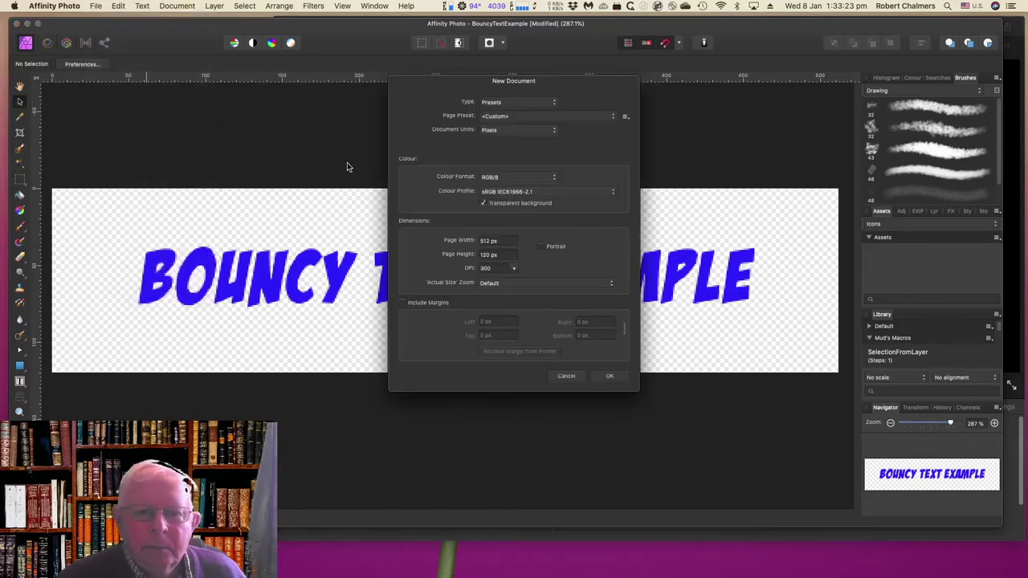
click(551, 121)
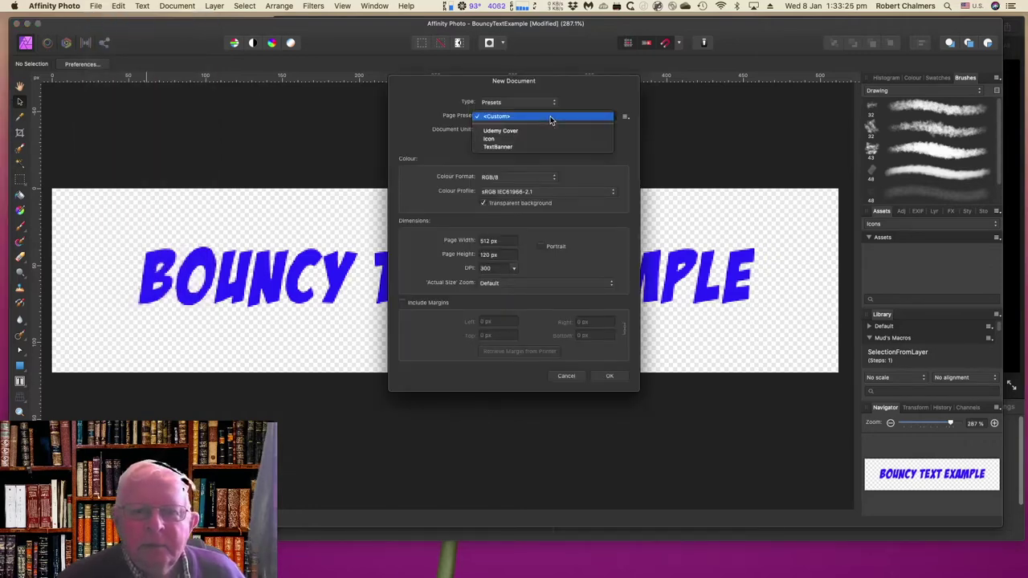
click(521, 147)
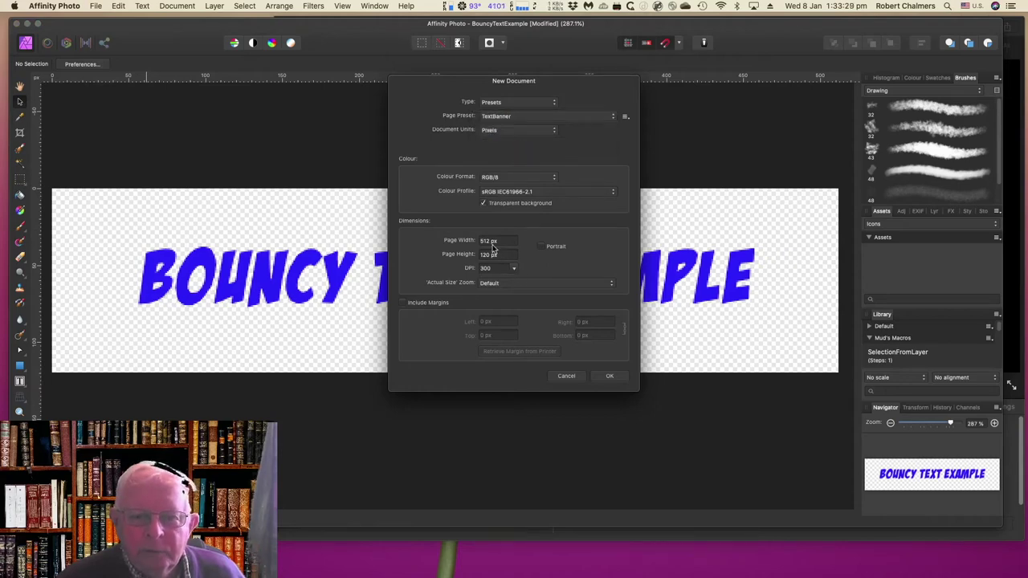
click(610, 376)
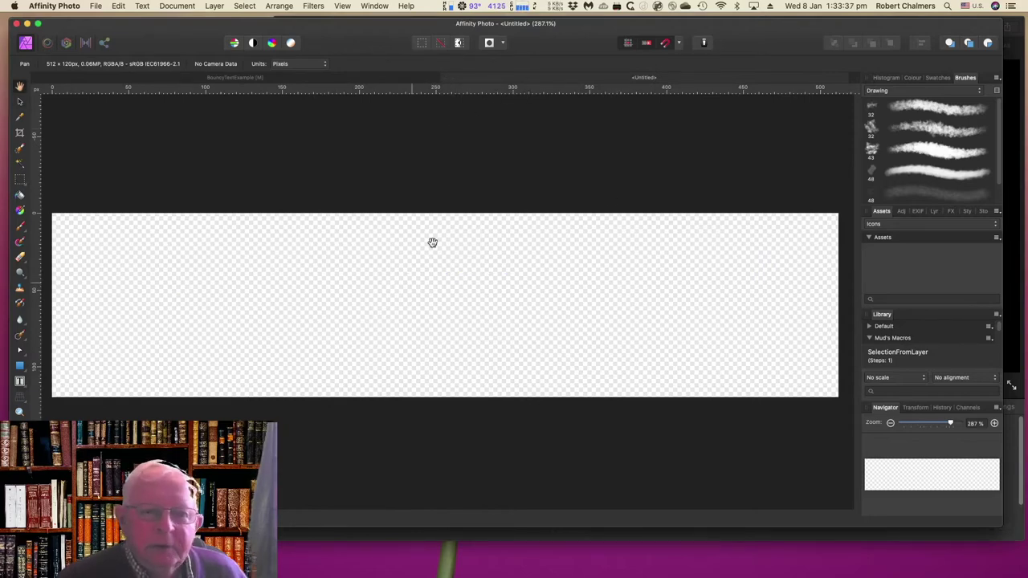
click(447, 78)
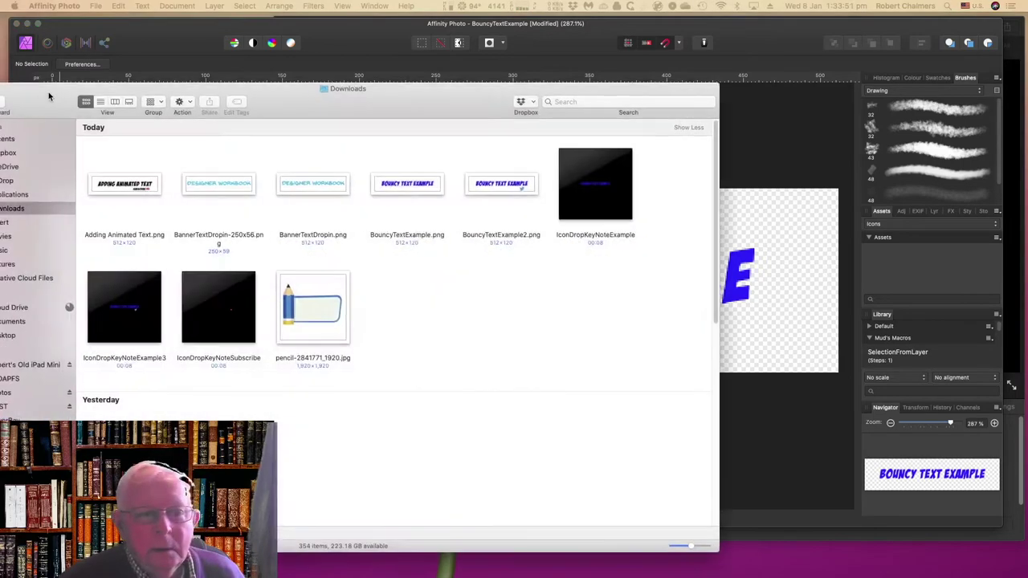
Step: Enlarge the Downloads thumbnails with the icon-size slider
drag(115, 90, 118, 89)
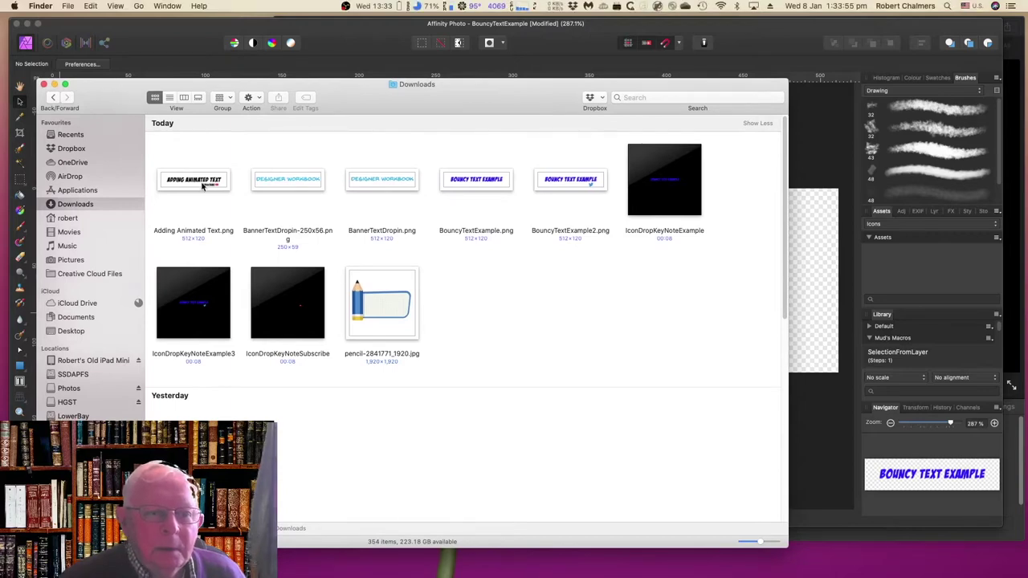
click(766, 543)
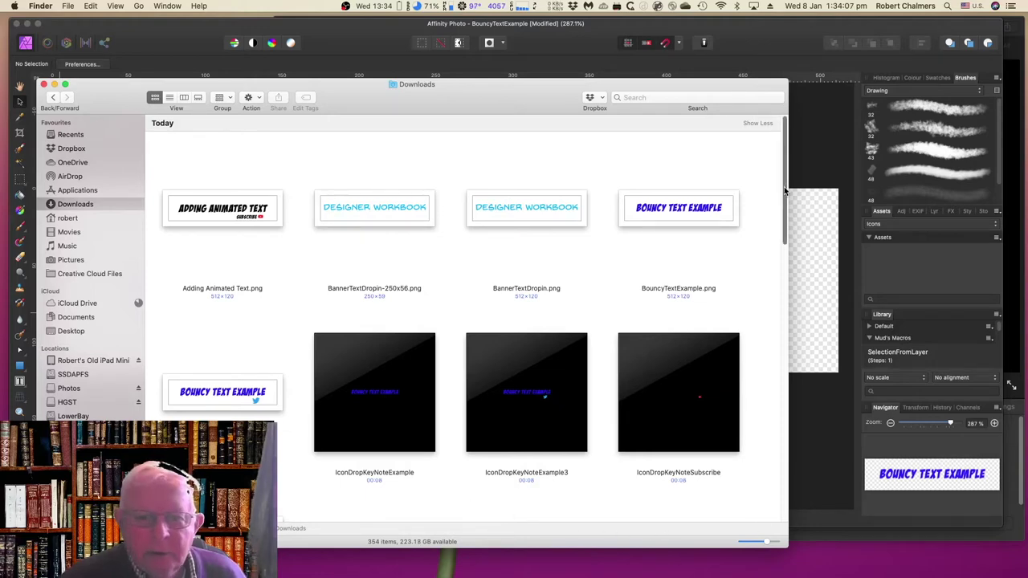
drag(784, 191, 787, 205)
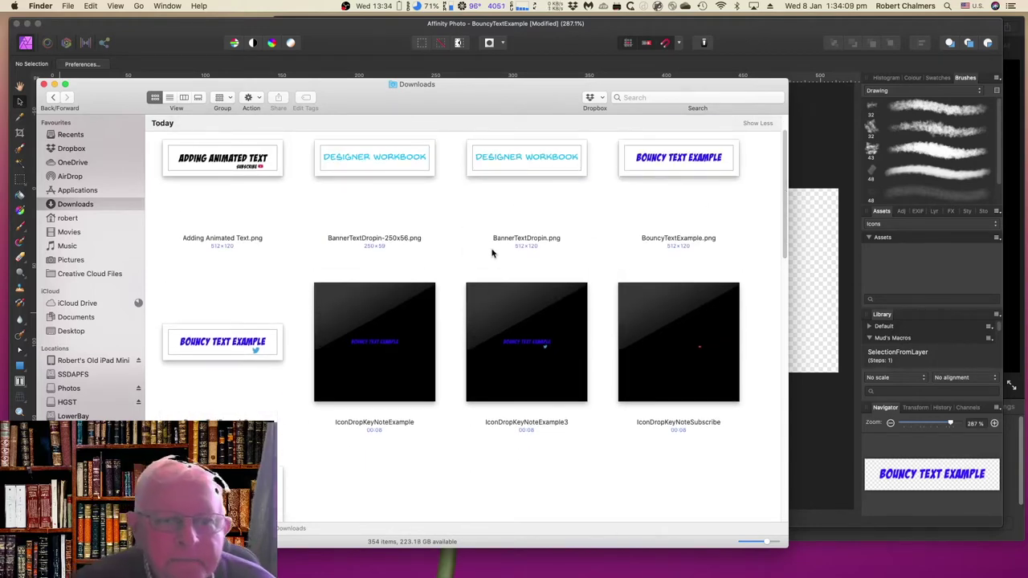
Step: Select BouncyTextExample2.png and the three IconDropKeyNote clips, then move the Downloads window aside
click(249, 345)
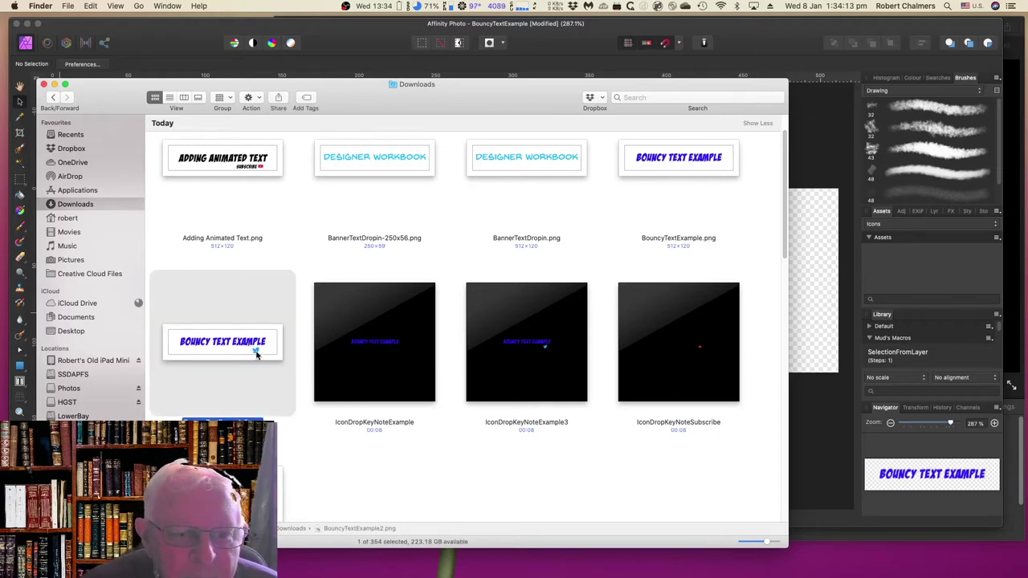
mouse_move(374, 342)
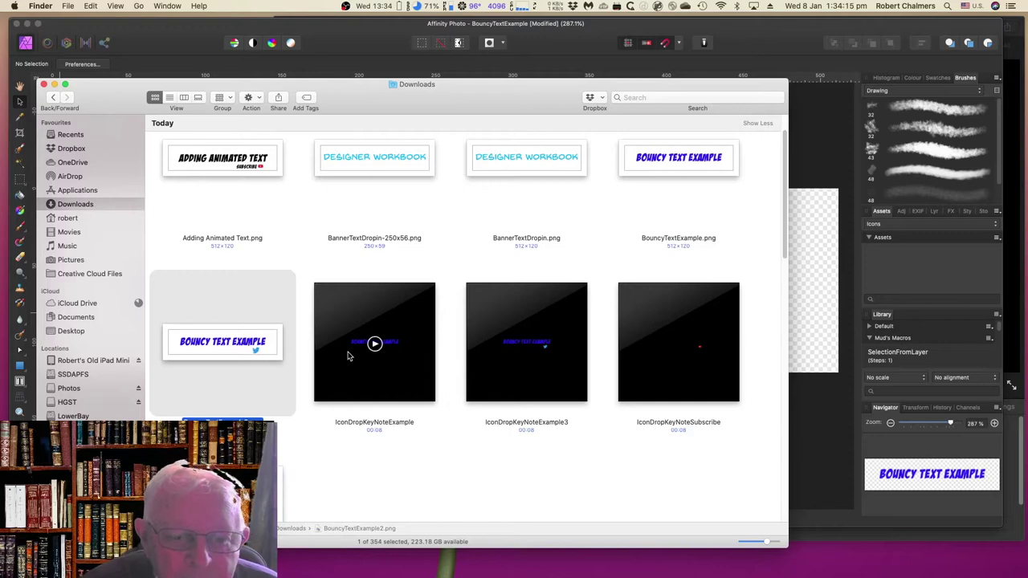
click(354, 365)
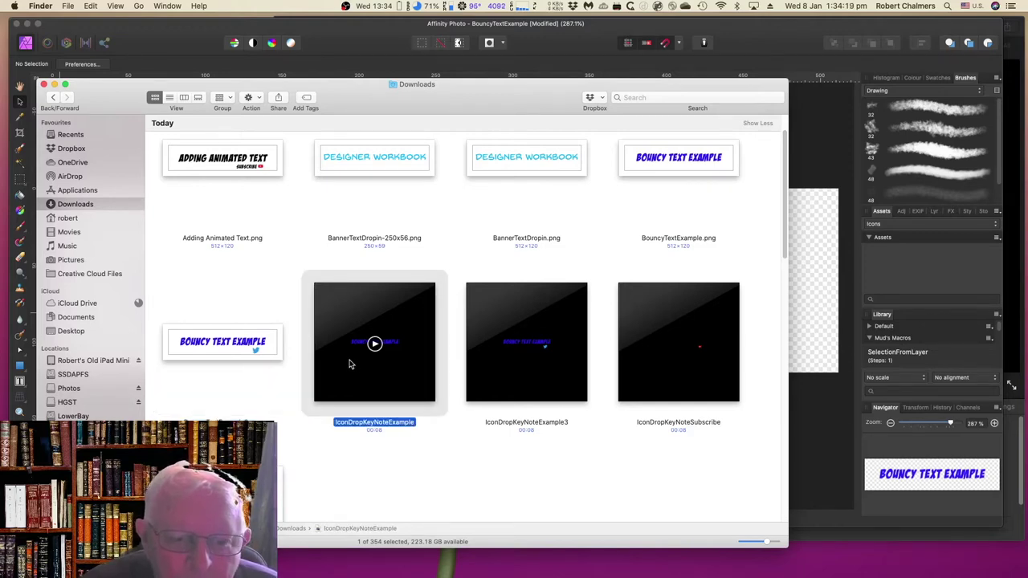
mouse_move(526, 343)
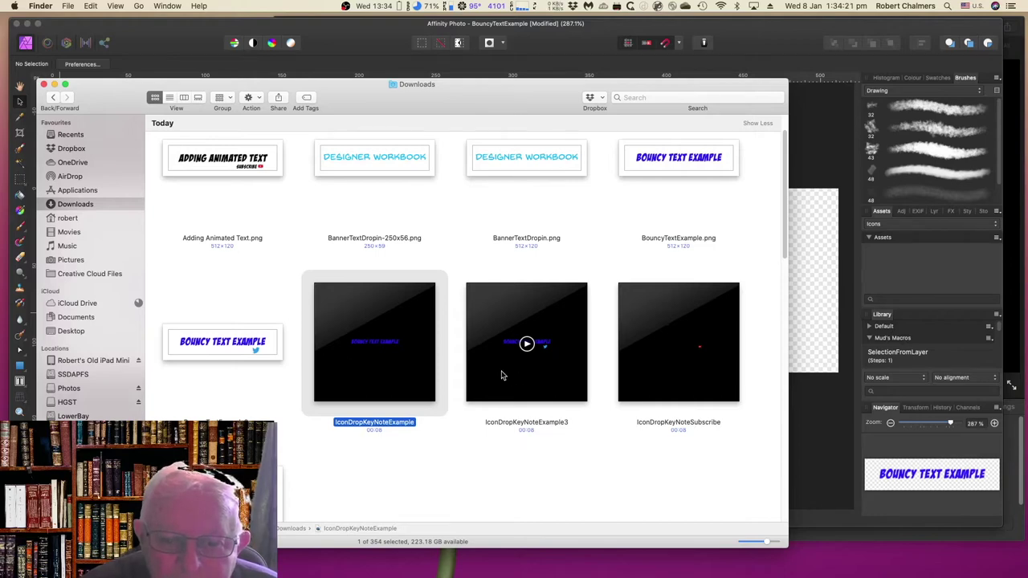
click(502, 375)
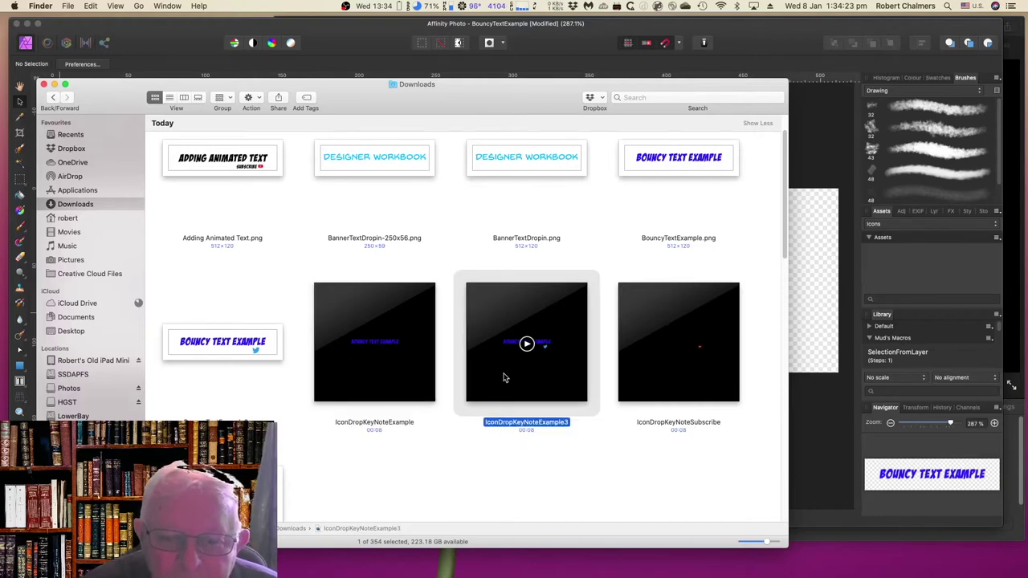
click(688, 398)
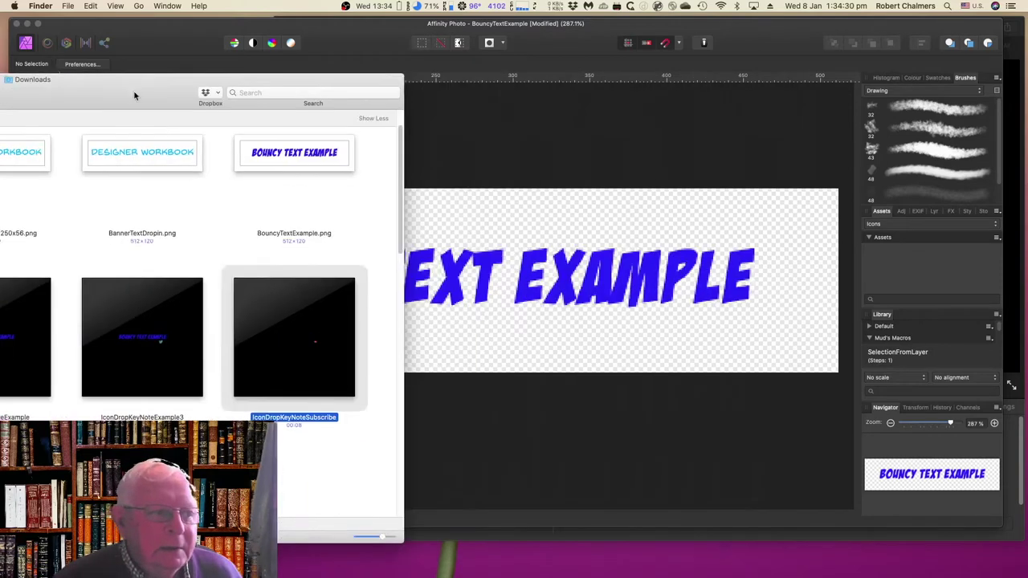
drag(518, 97, 8, 96)
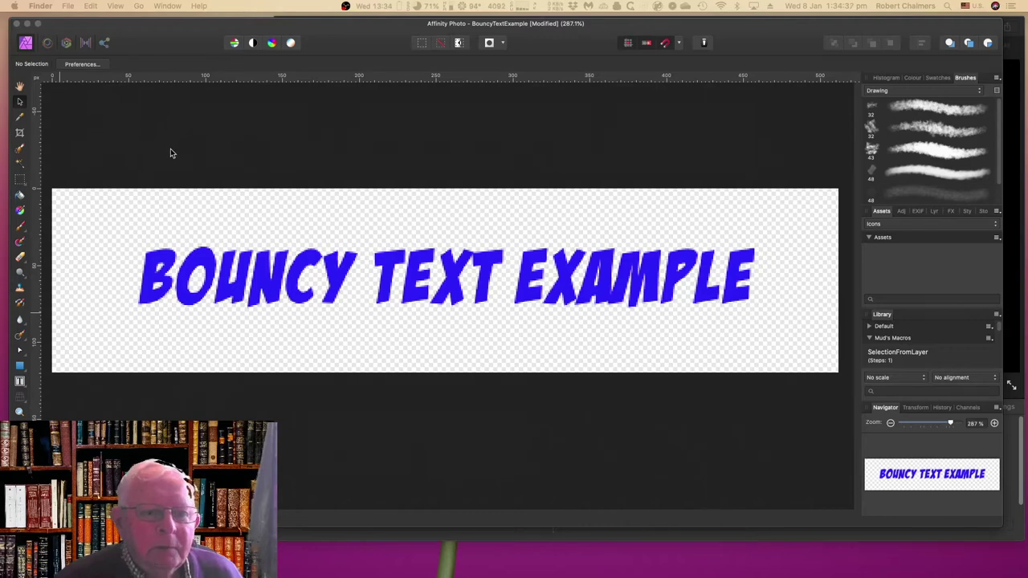
Step: Reactivate the Bouncy Text Example banner, then bring up the IconDropKeyNote presentation in Keynote
click(306, 201)
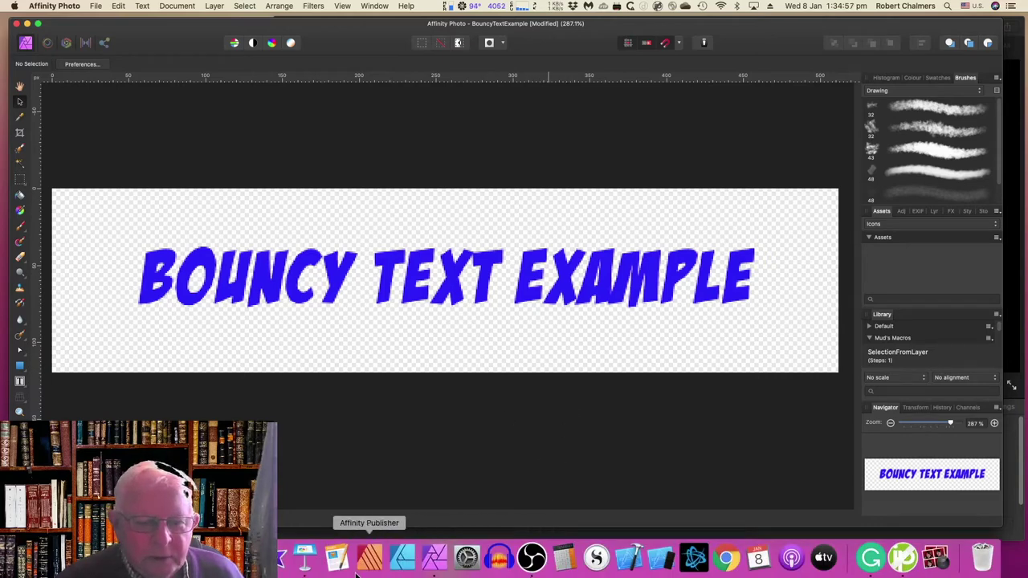
click(303, 560)
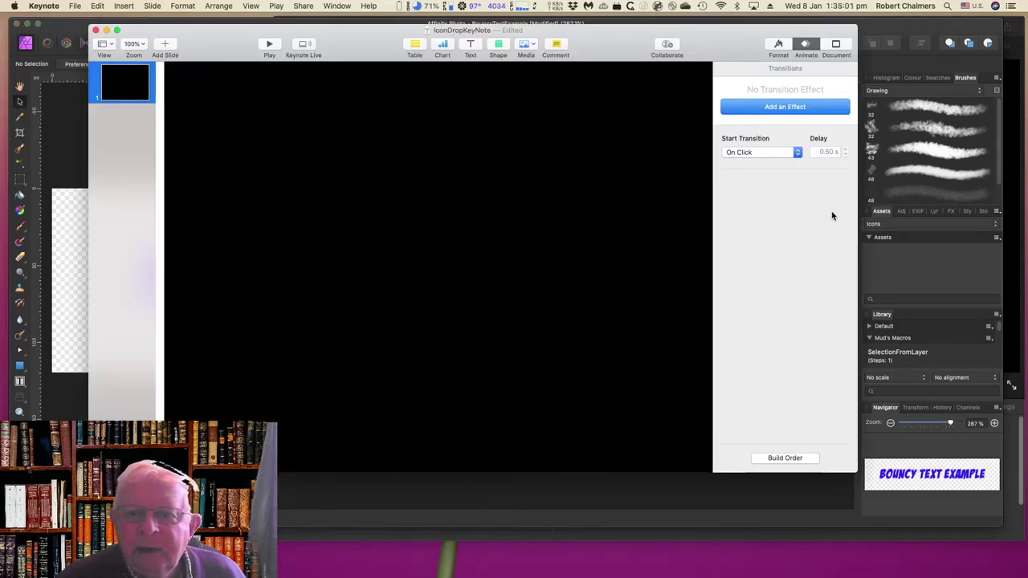
click(779, 46)
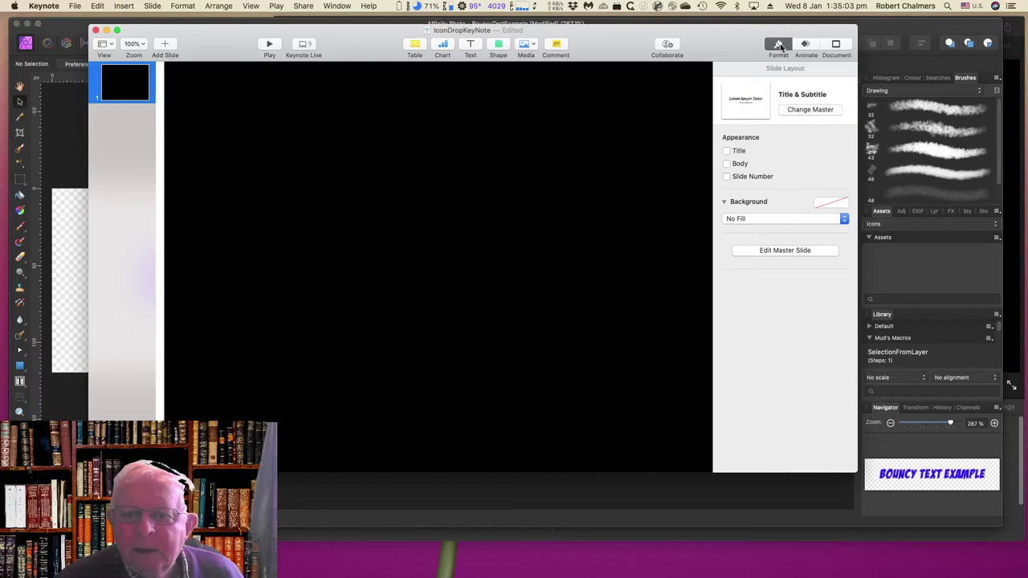
Step: Try a colour fill on the slide background, then revert it to No Fill
click(773, 220)
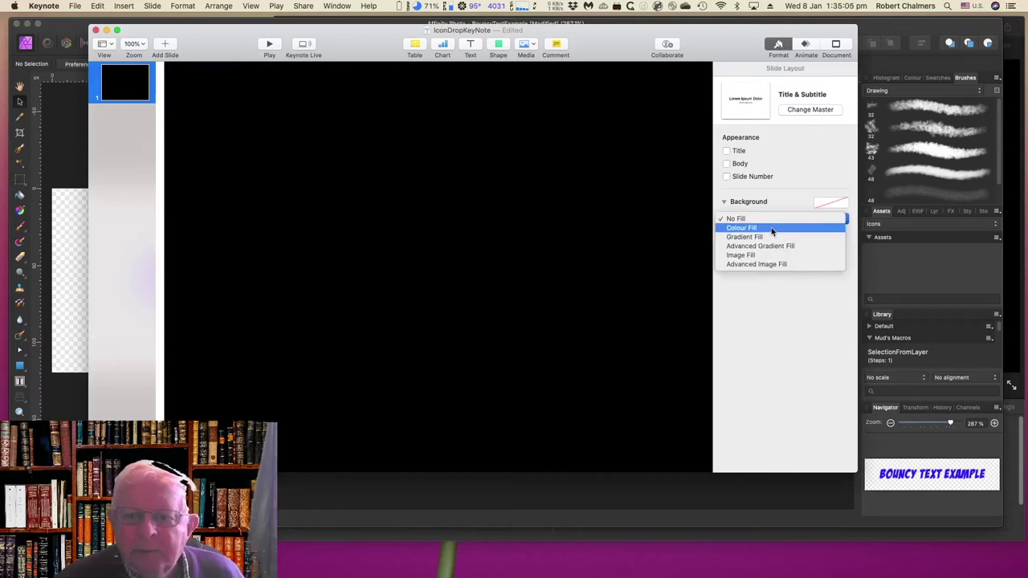
click(772, 230)
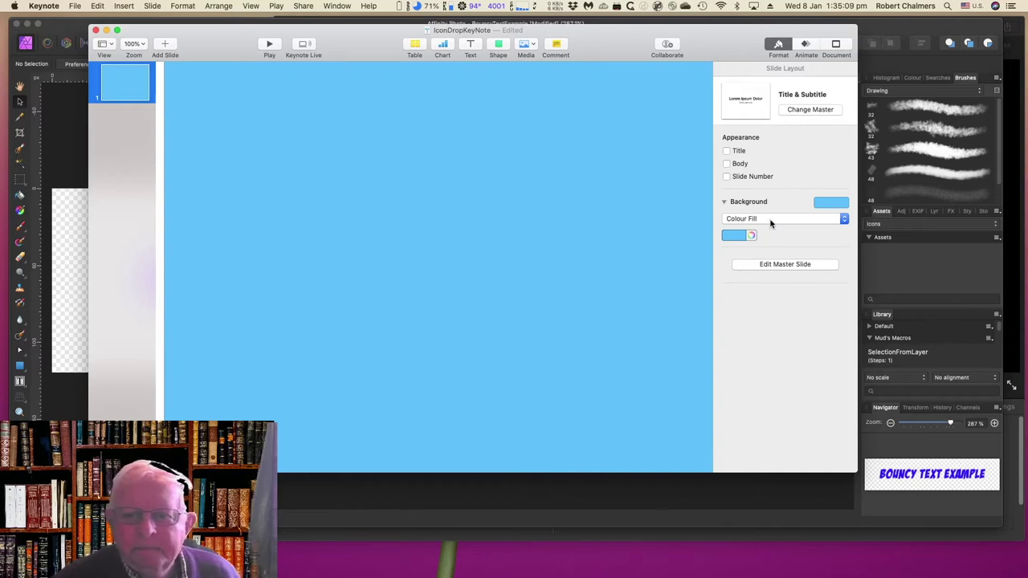
click(770, 219)
click(769, 210)
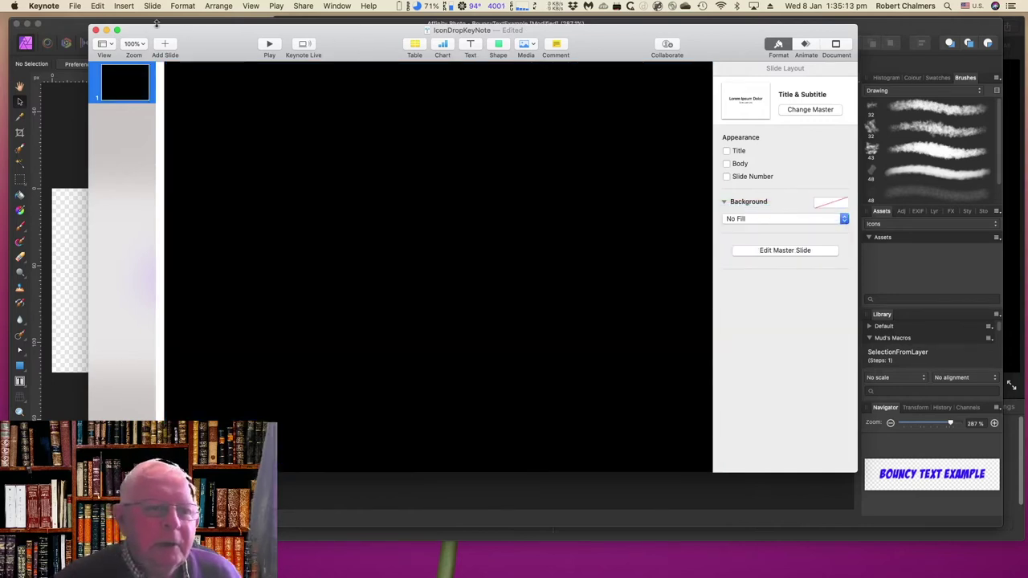
click(75, 6)
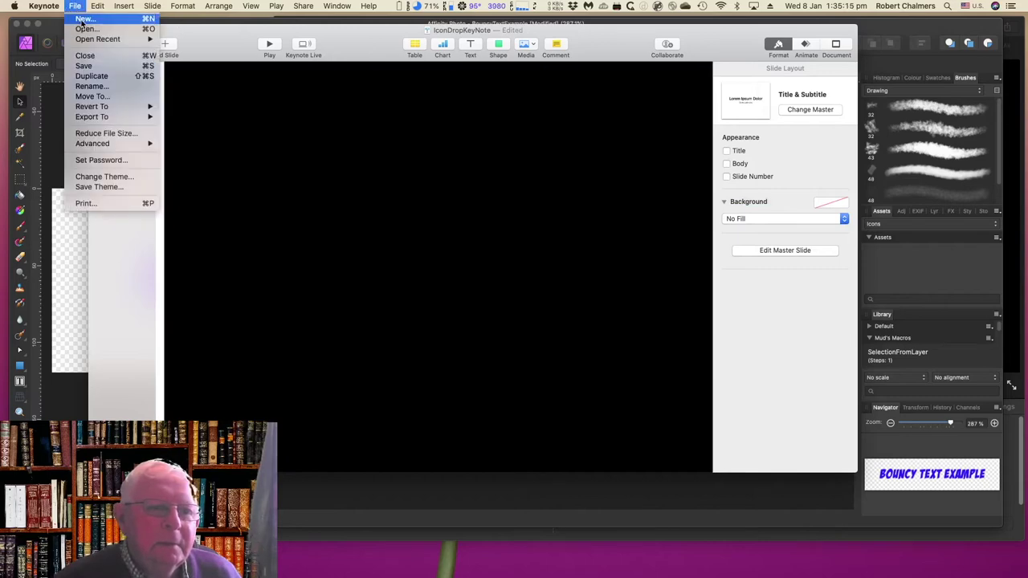
Step: Create a new presentation from the standard-size White theme
click(82, 20)
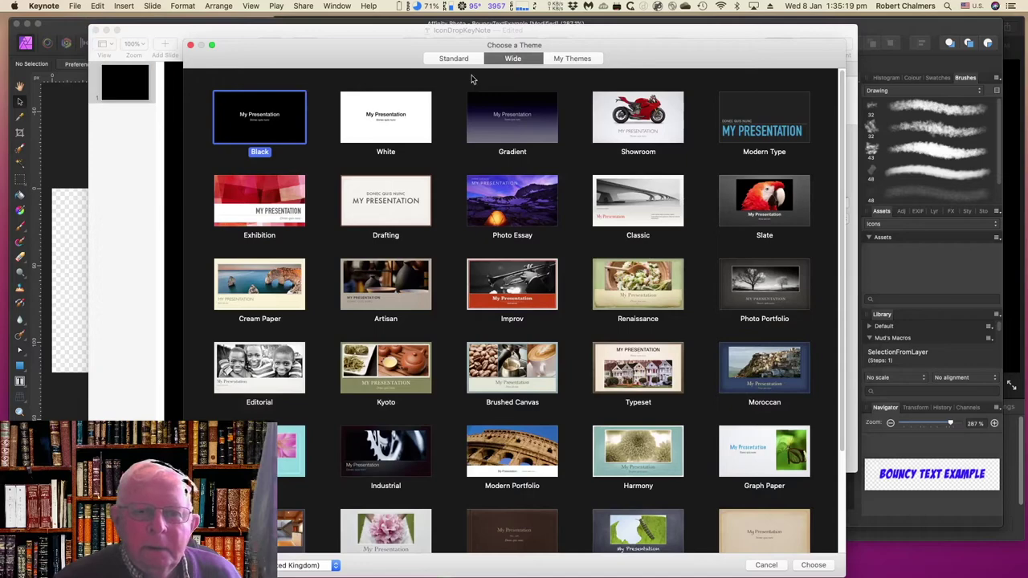
click(463, 59)
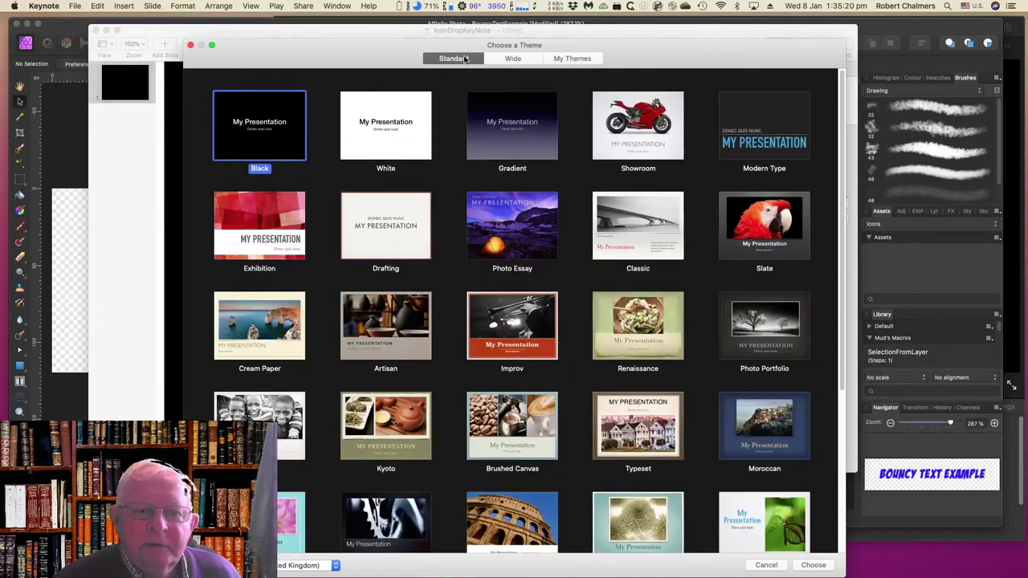
click(394, 142)
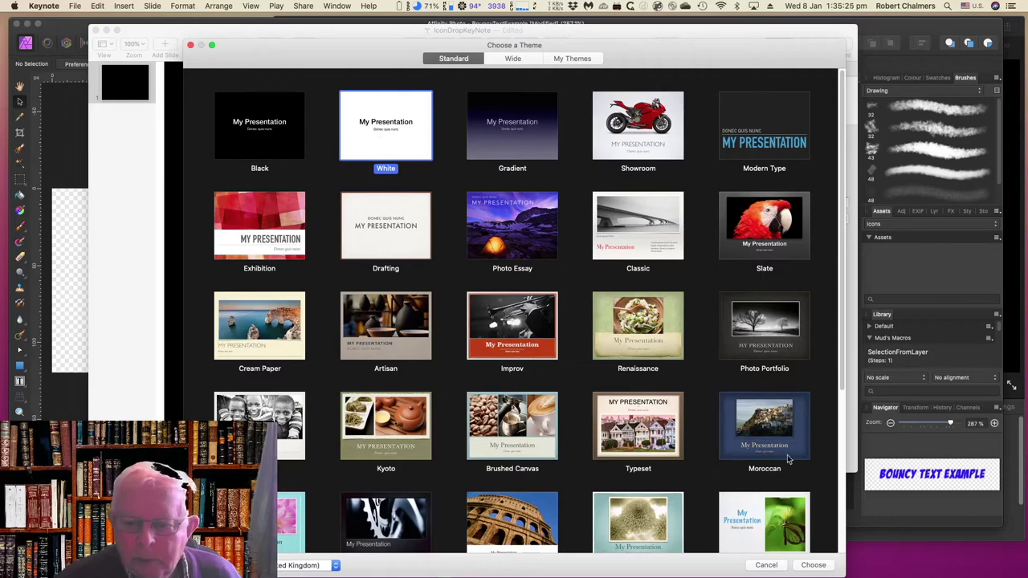
click(813, 565)
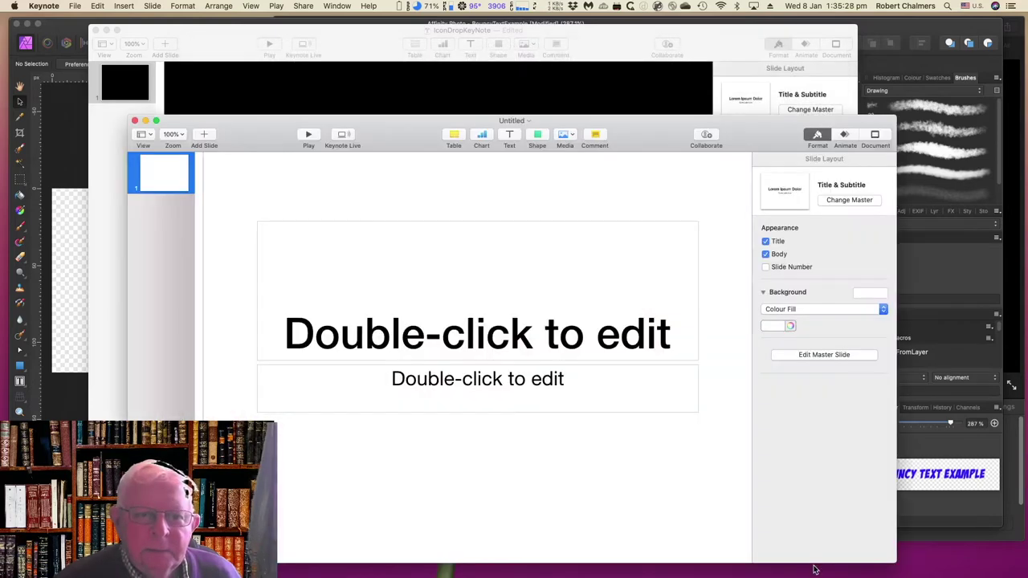
Step: Delete the title and body placeholders and set the slide background to No Fill
click(596, 289)
key(Delete)
click(521, 399)
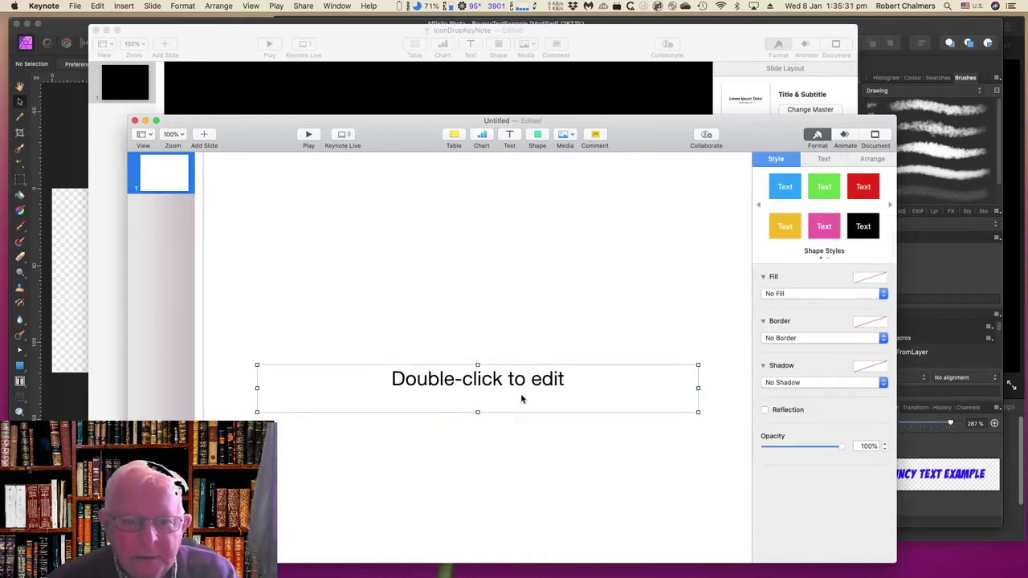
key(Delete)
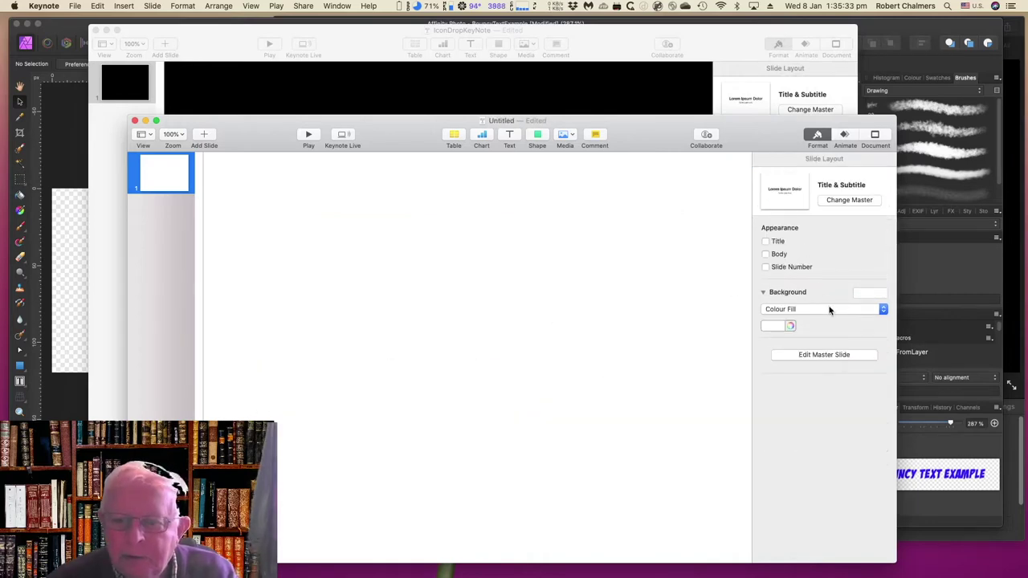
click(830, 312)
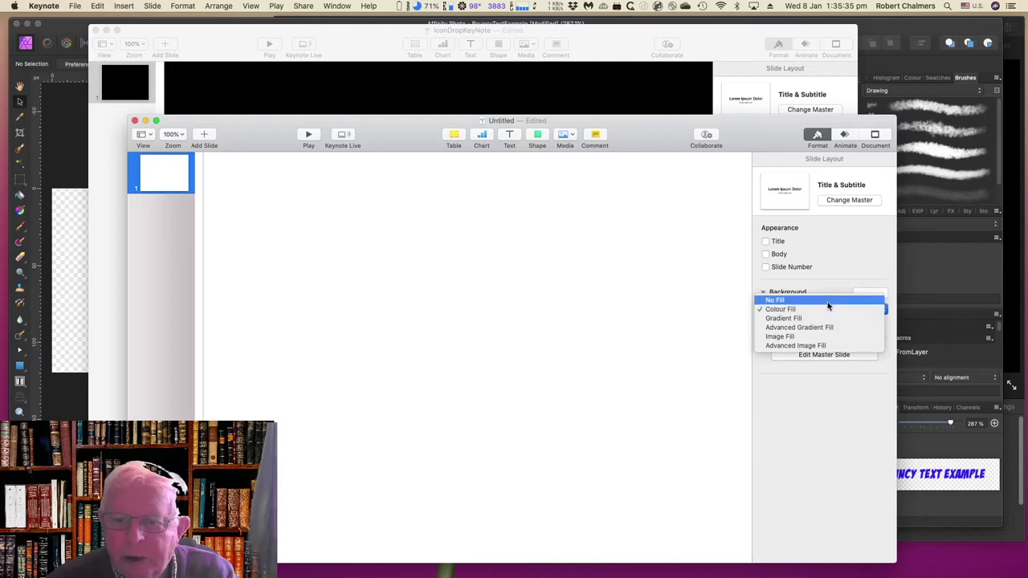
click(827, 301)
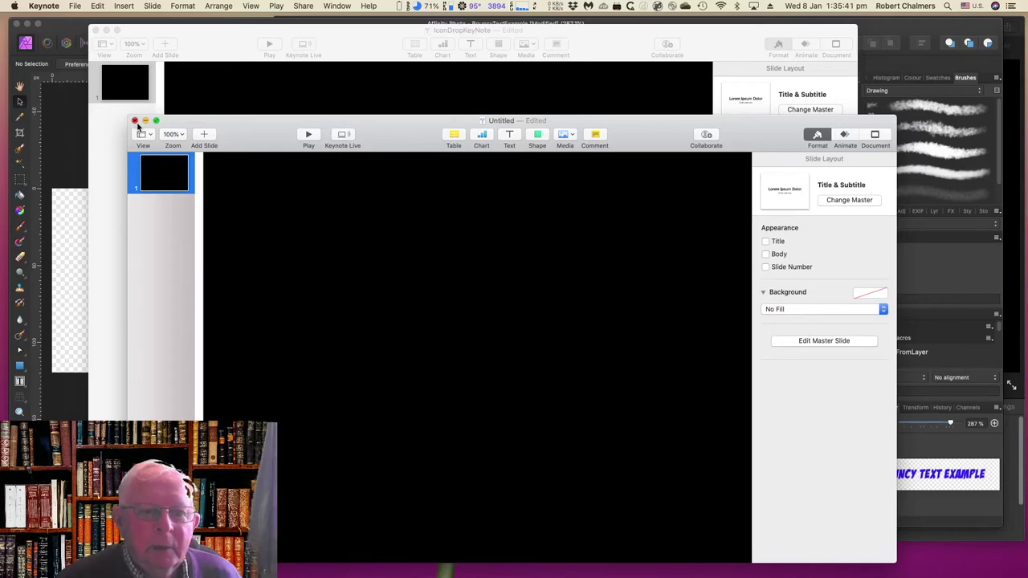
click(135, 121)
Step: Discard the untitled presentation and place Adding Animated Text.png slightly lower-right on the slide
click(425, 272)
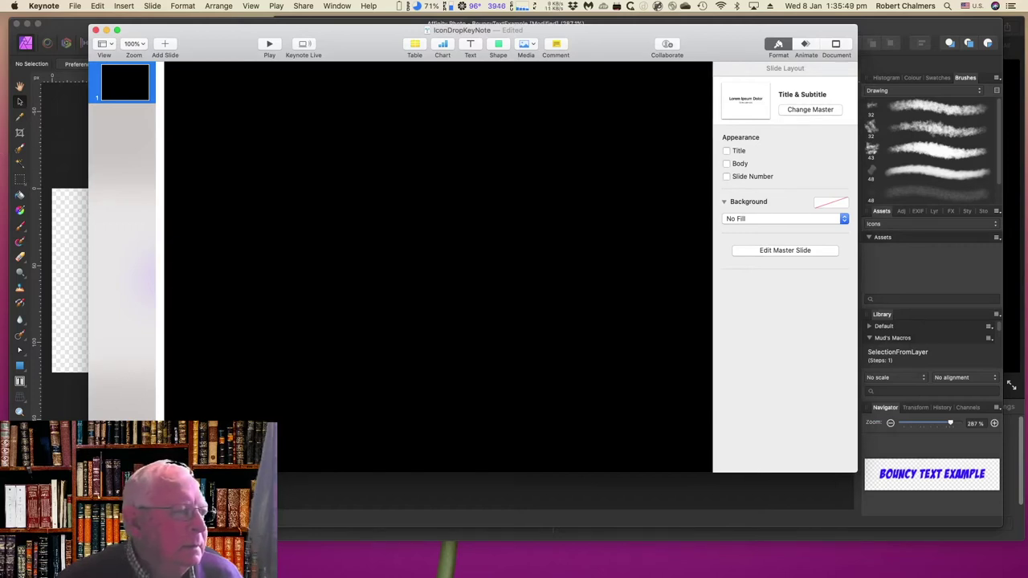
drag(184, 167, 424, 241)
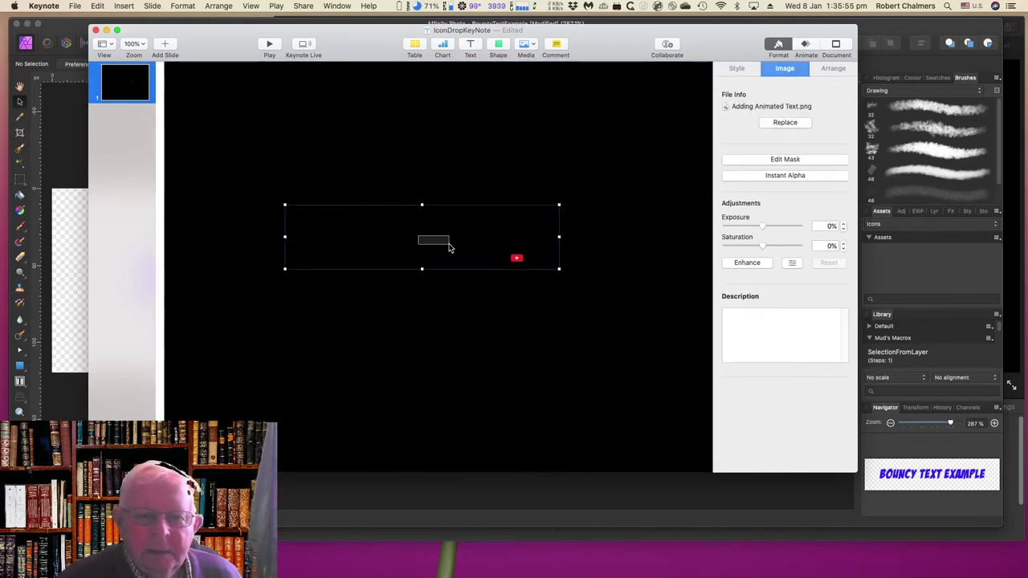
click(391, 160)
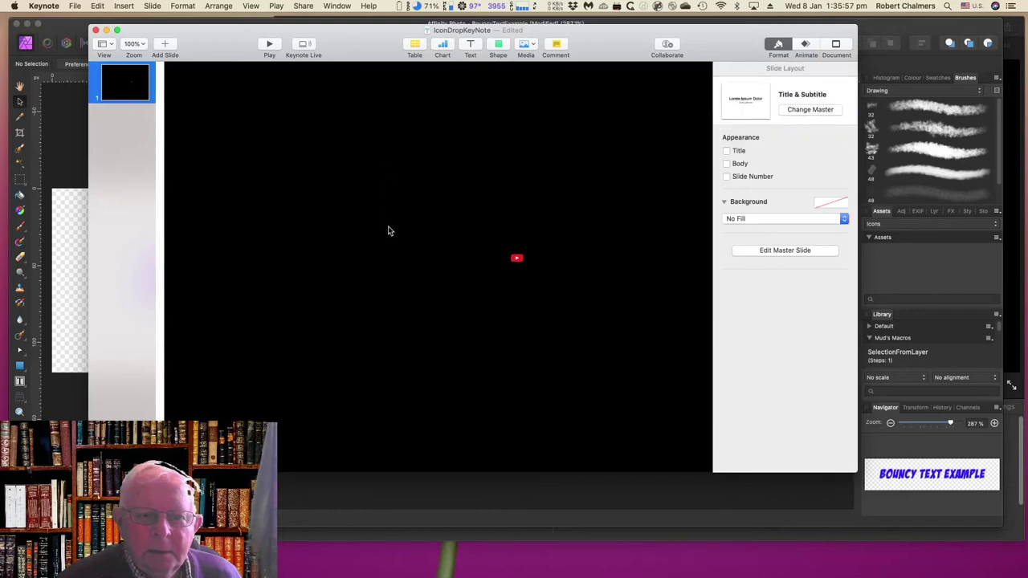
click(118, 83)
click(392, 261)
click(466, 263)
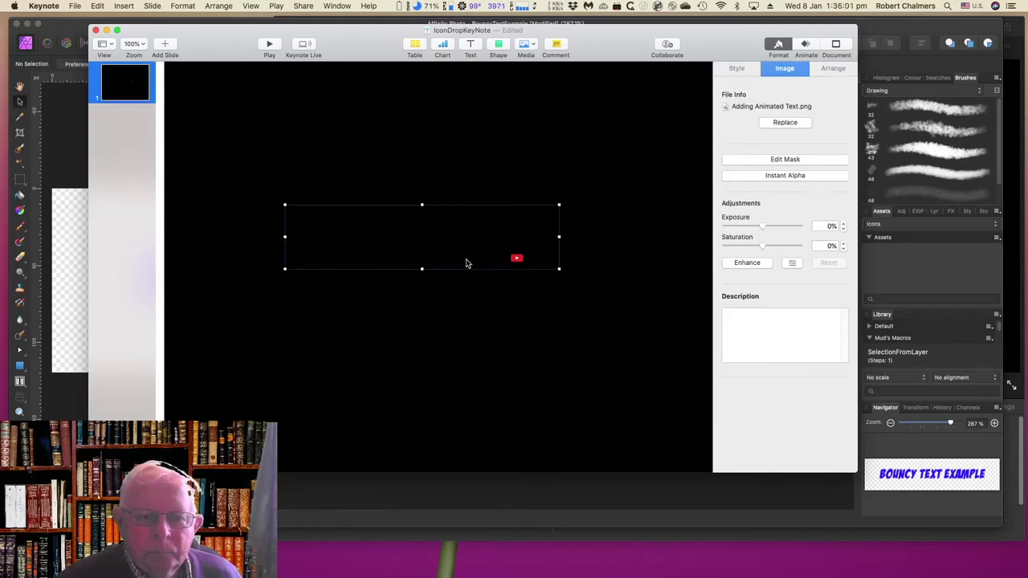
drag(462, 255, 473, 280)
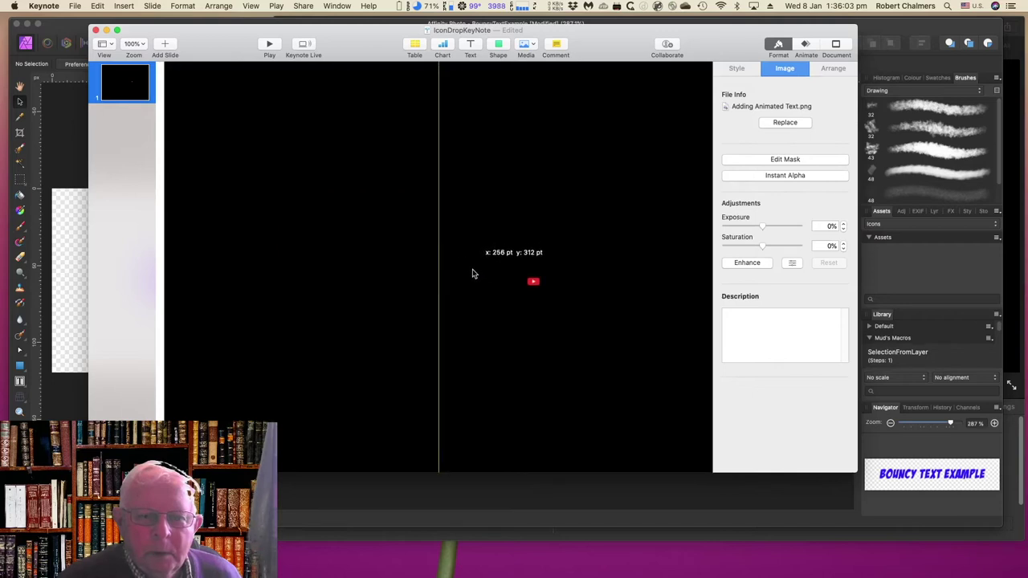
drag(472, 280, 474, 280)
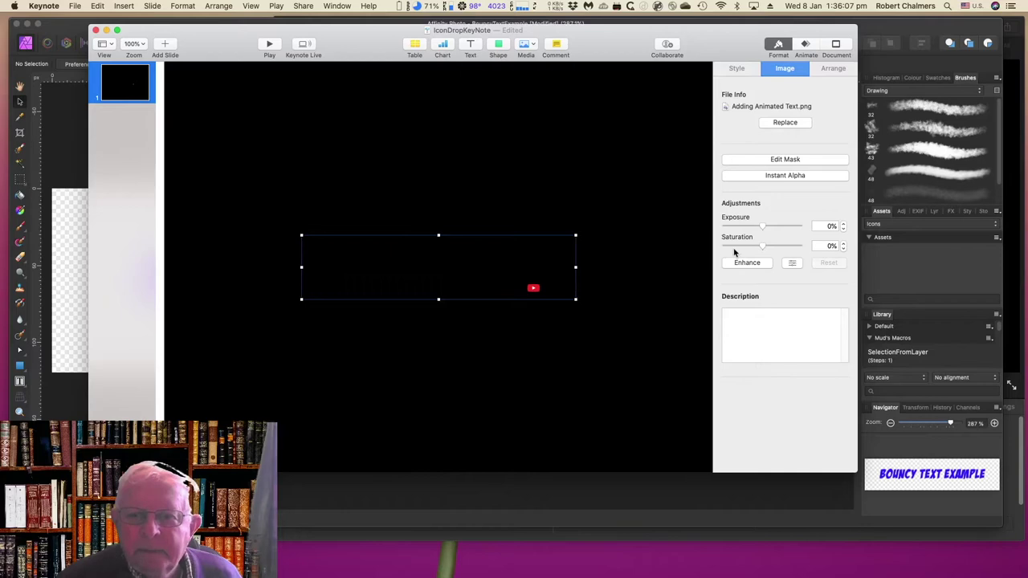
Step: Review the image's Style and Image inspector settings and the Document settings
click(737, 68)
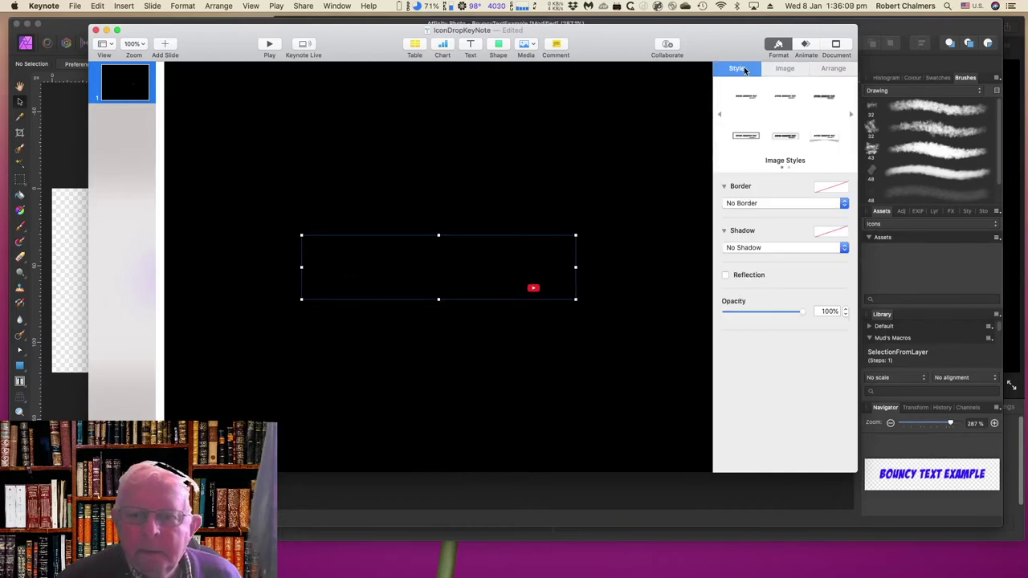
click(784, 71)
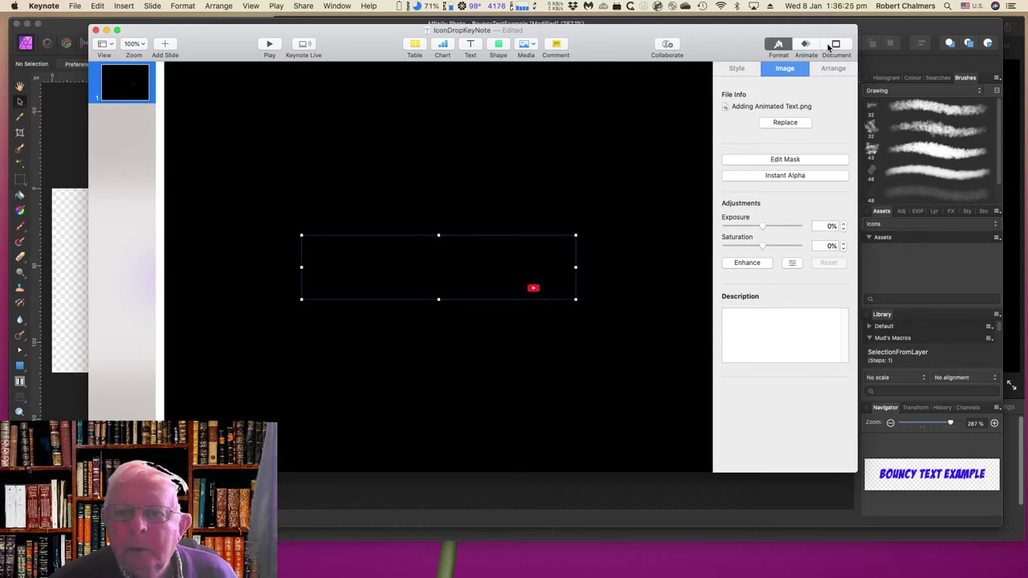
click(746, 68)
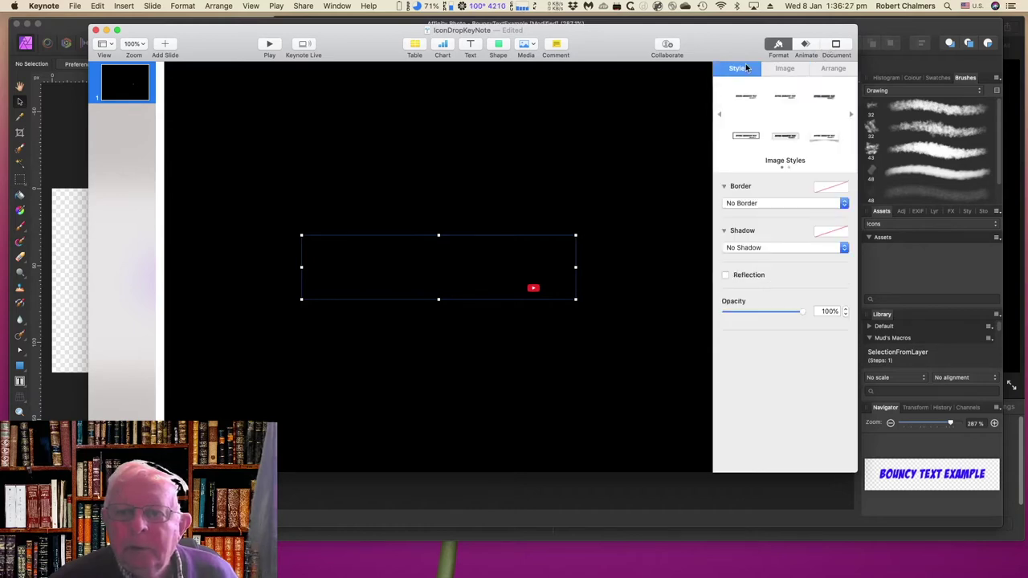
click(835, 46)
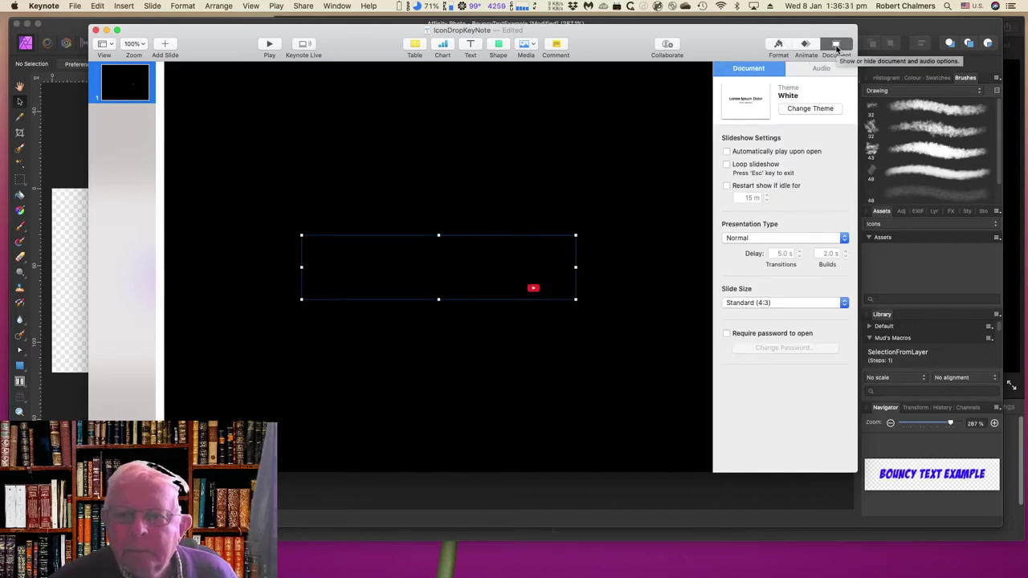
click(805, 45)
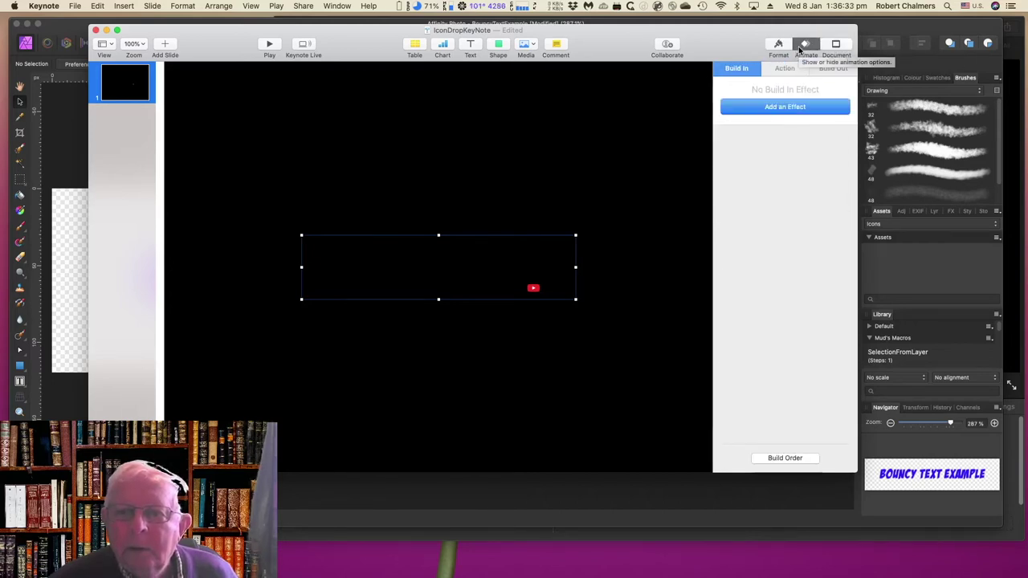
Step: Give the image a Drop build-in effect
click(782, 109)
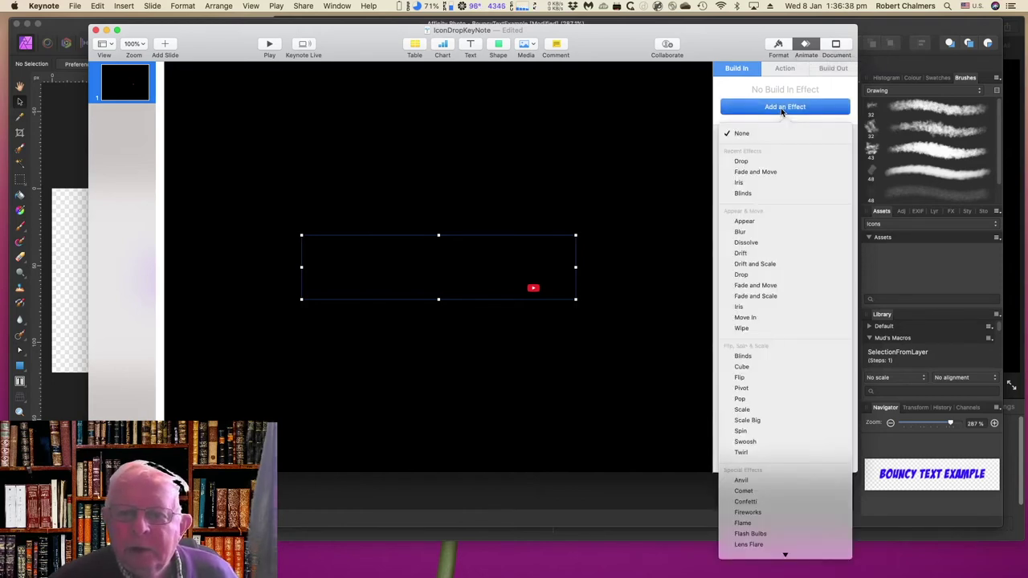
click(759, 161)
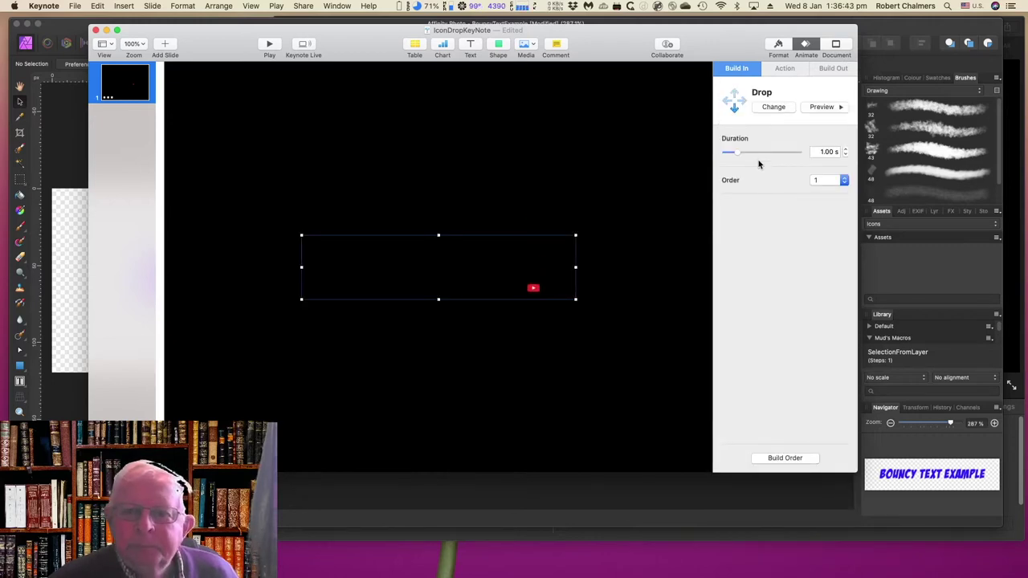
click(772, 50)
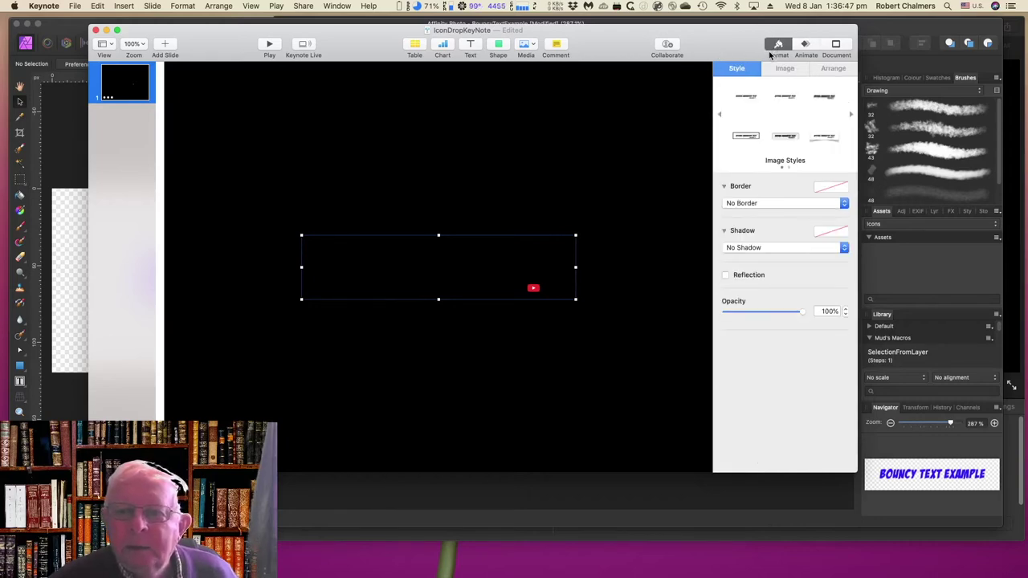
Step: Browse the image's Arrange, Image and Style settings and the Document settings, then preview IconDropKeyNoteSubscribe
click(833, 70)
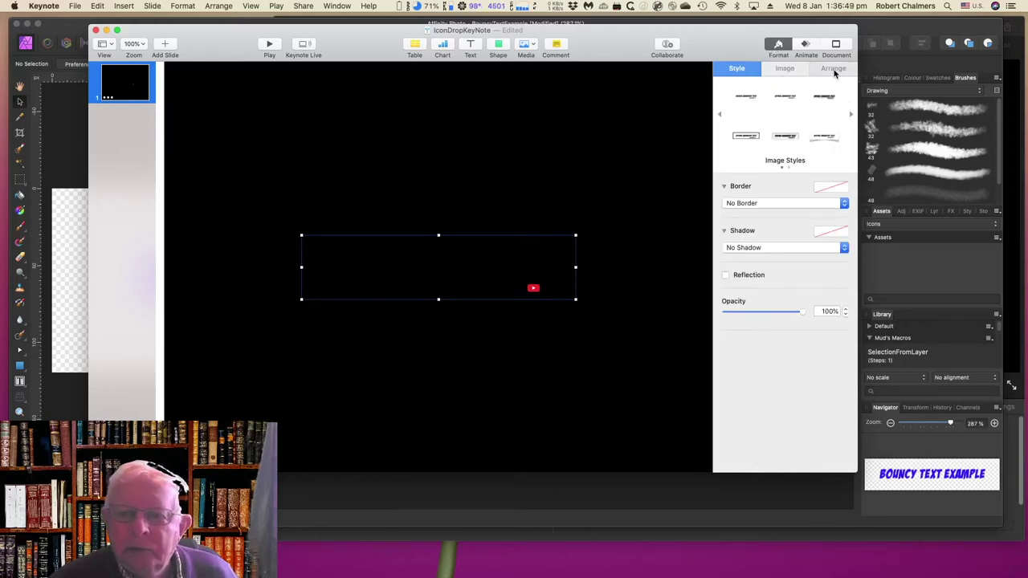
click(785, 70)
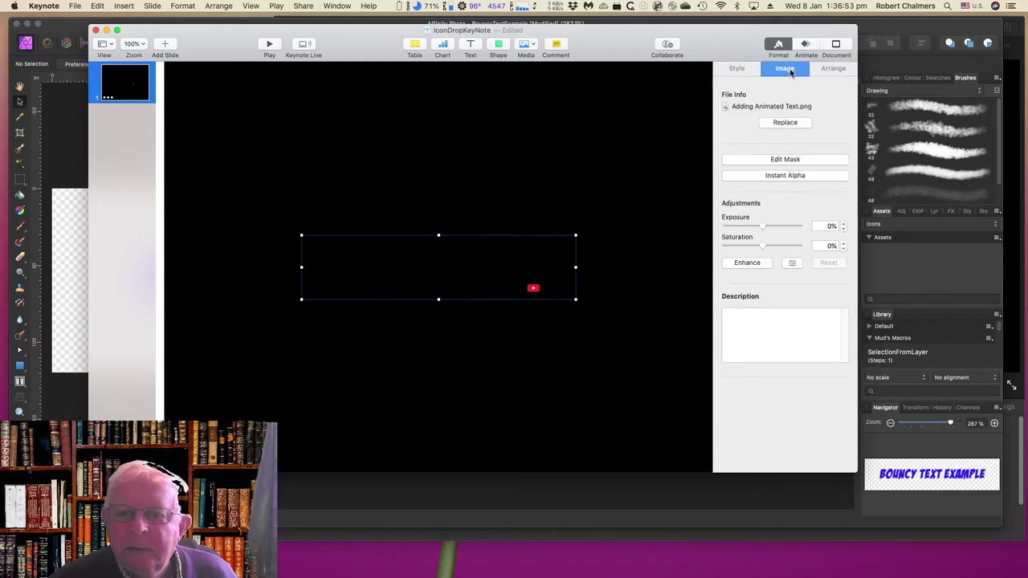
click(733, 72)
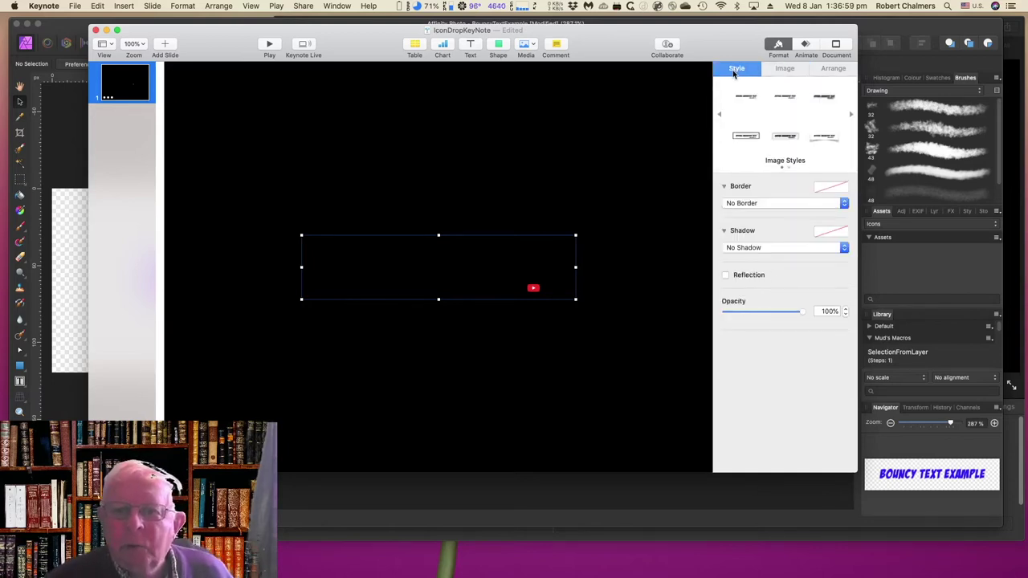
click(835, 47)
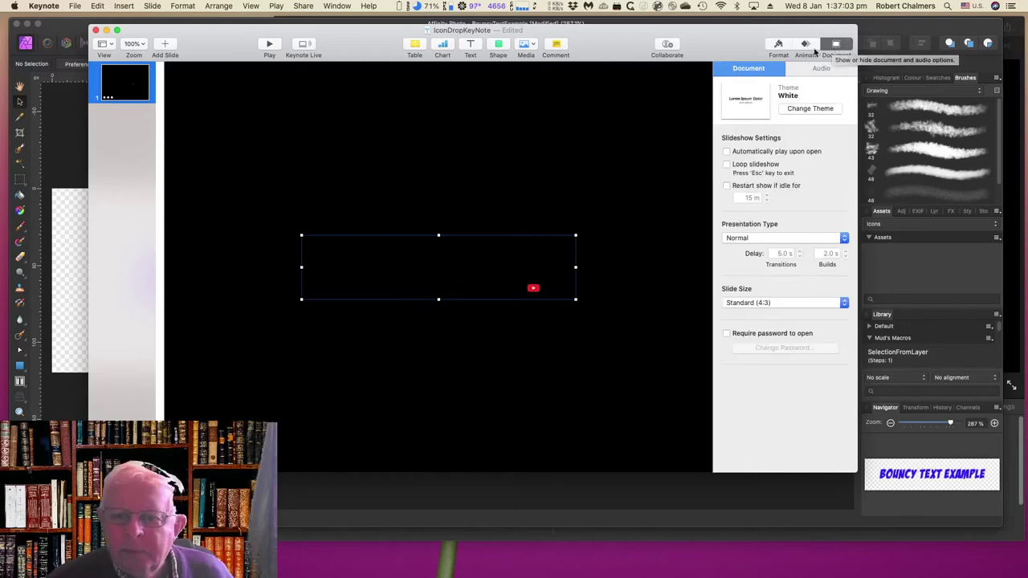
click(777, 47)
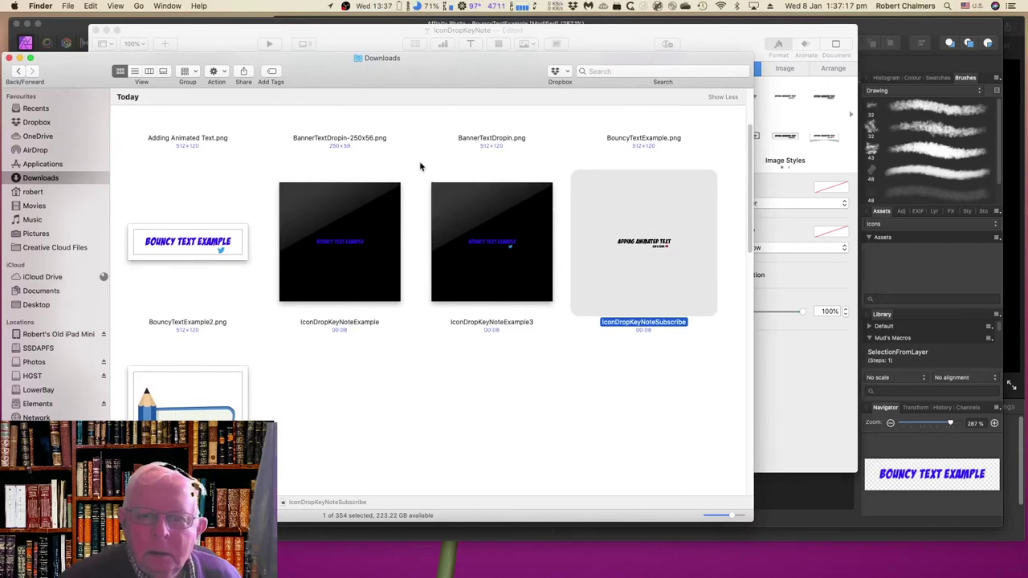
click(643, 243)
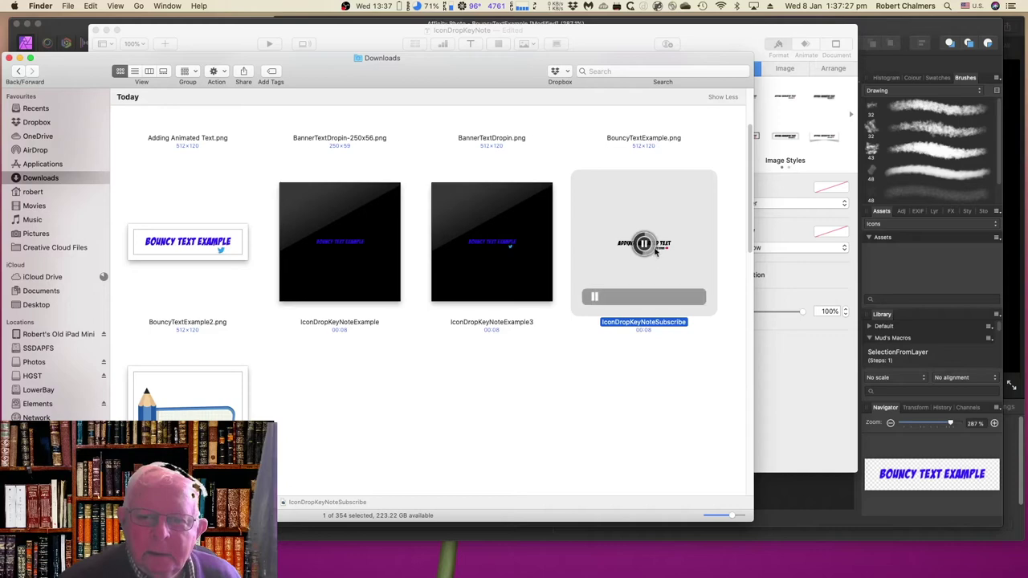
Step: Close the IconDropKeyNoteSubscribe preview and return to the Keynote presentation
key(super+h)
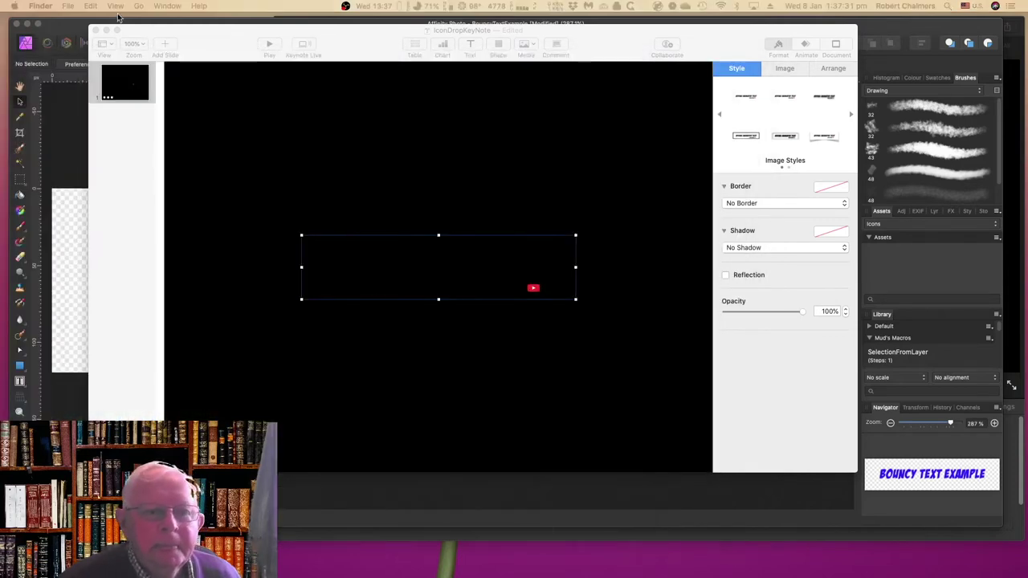
click(200, 36)
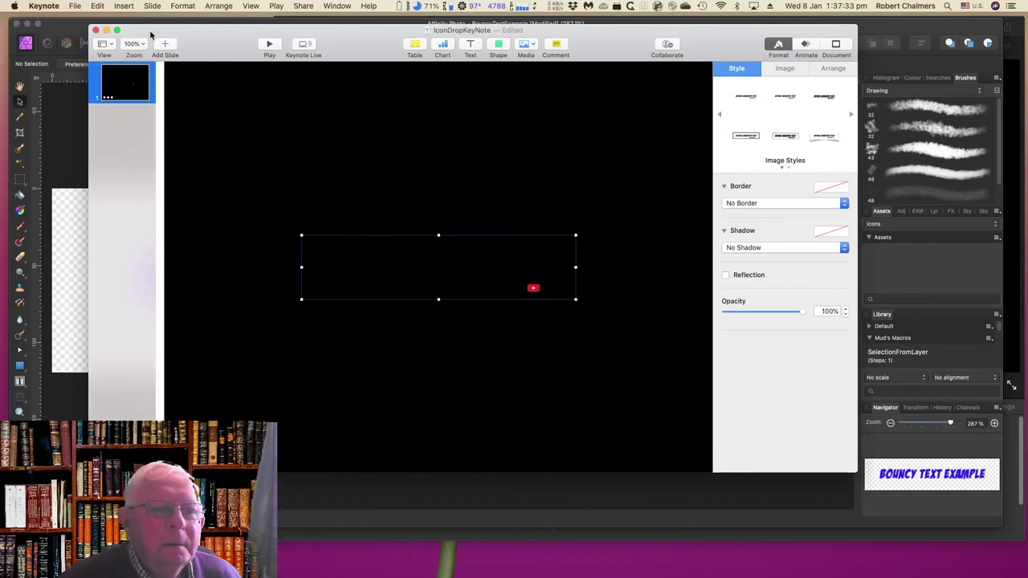
Step: Set up a movie export at custom 1024×768, Apple ProRes 4444 with transparent backgrounds
click(75, 6)
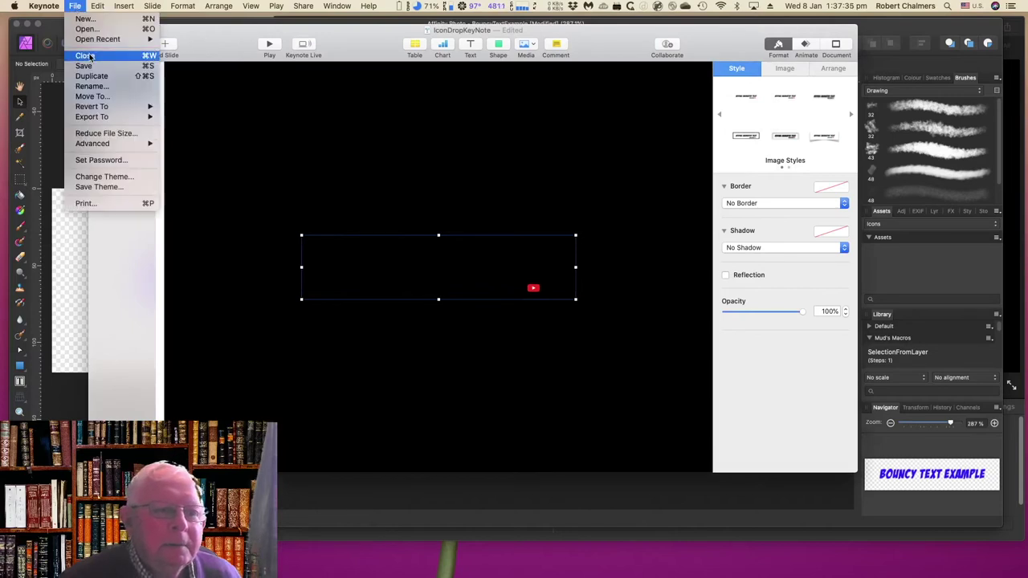
mouse_move(92, 117)
click(196, 138)
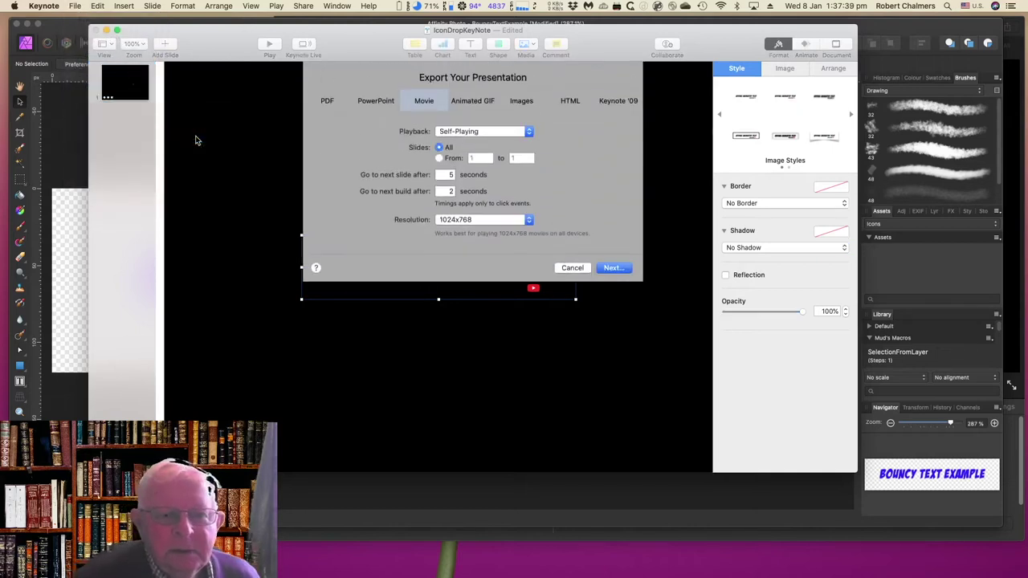
click(527, 221)
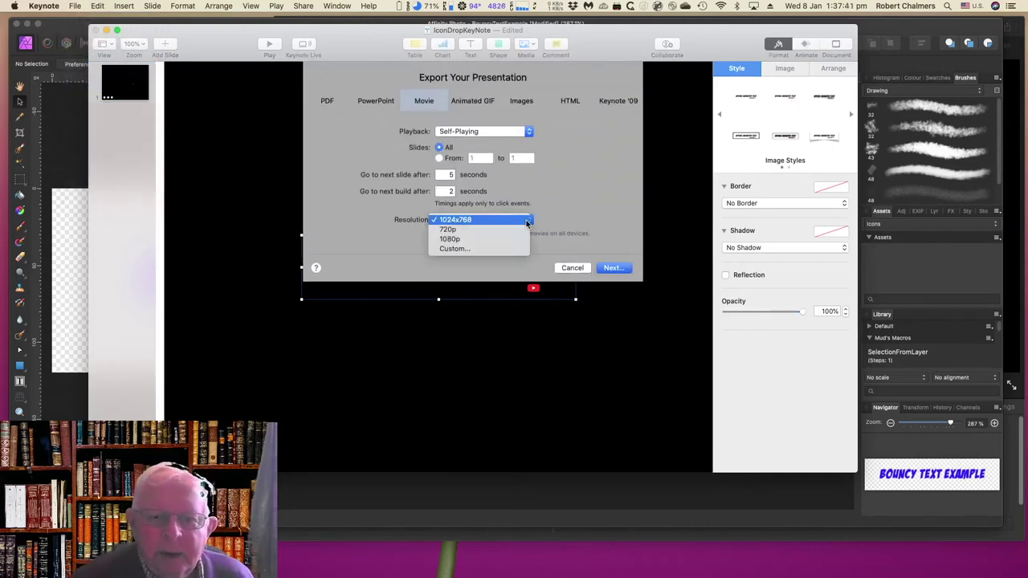
click(481, 248)
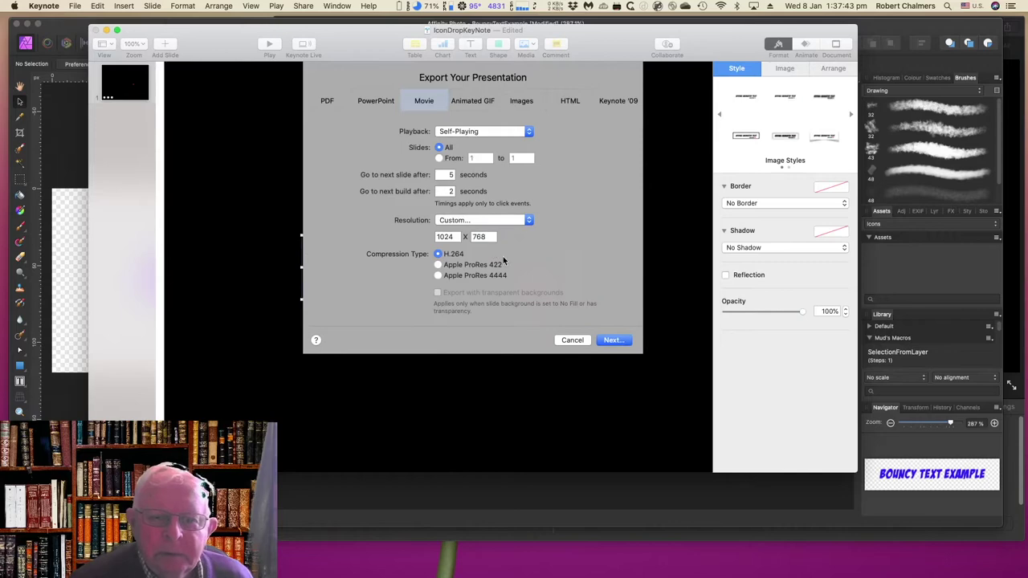
click(438, 276)
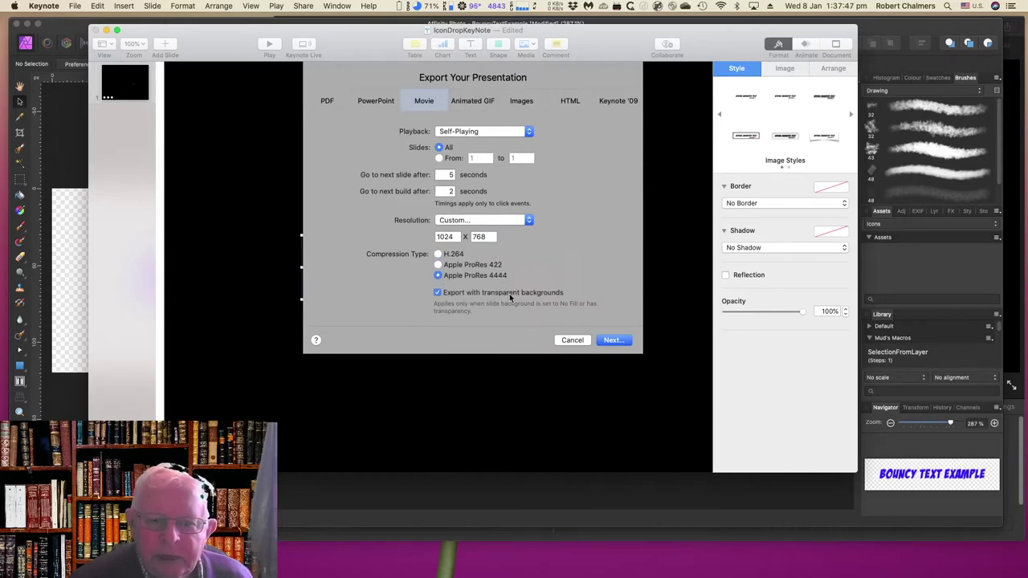
click(613, 341)
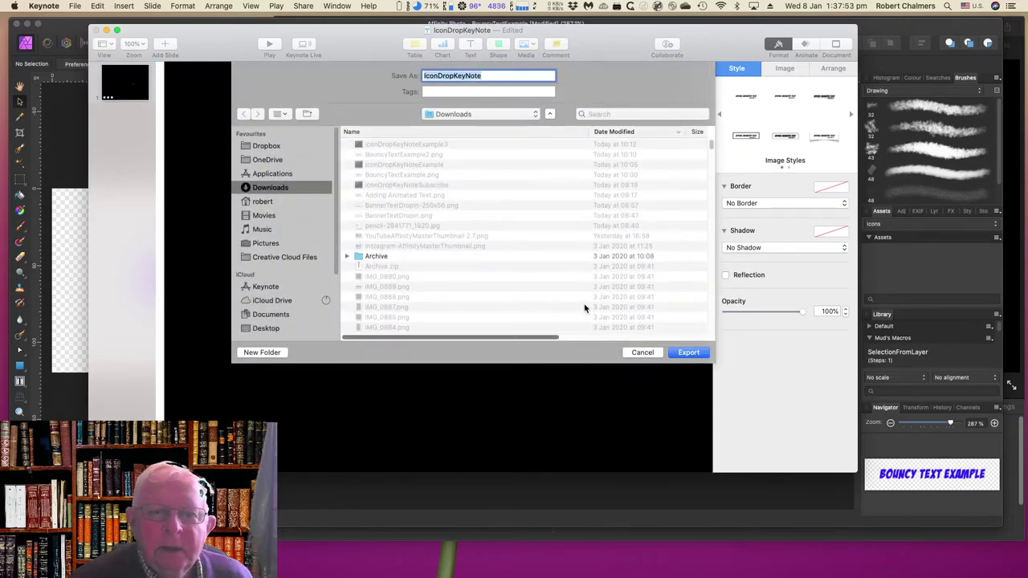
Step: Name the movie IconDropKeyNote4 and export it to Downloads
click(507, 76)
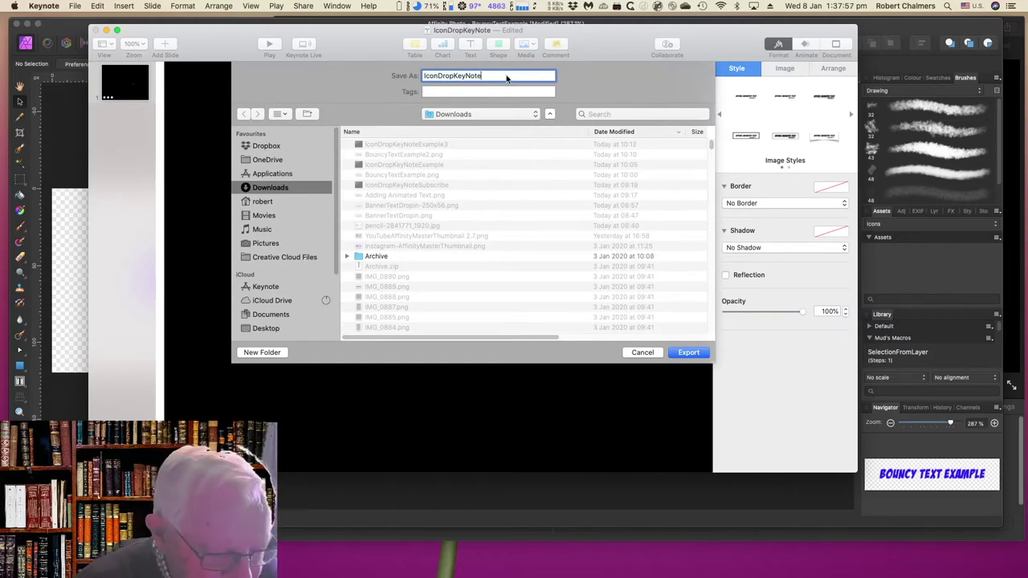
text(4)
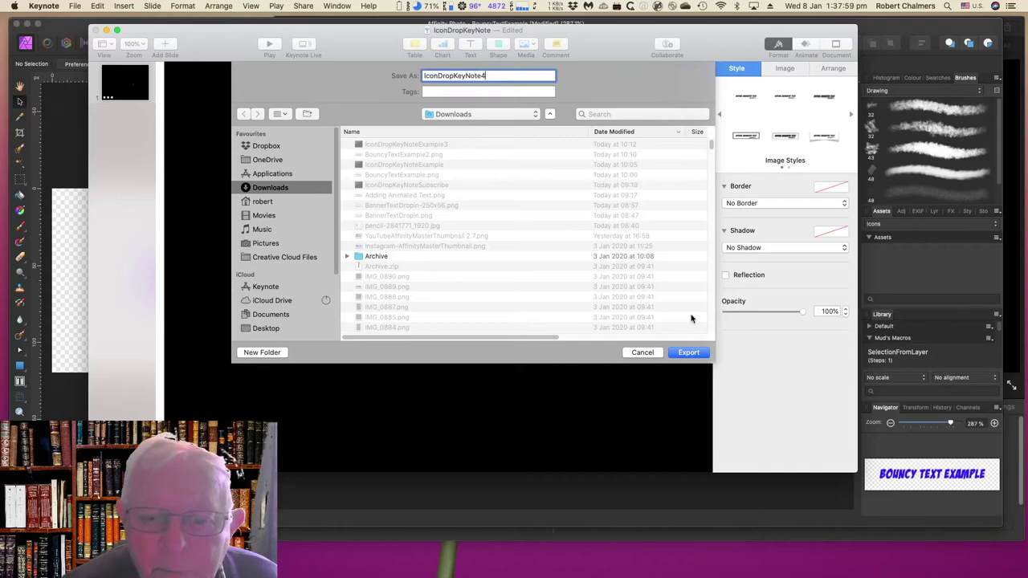
click(684, 353)
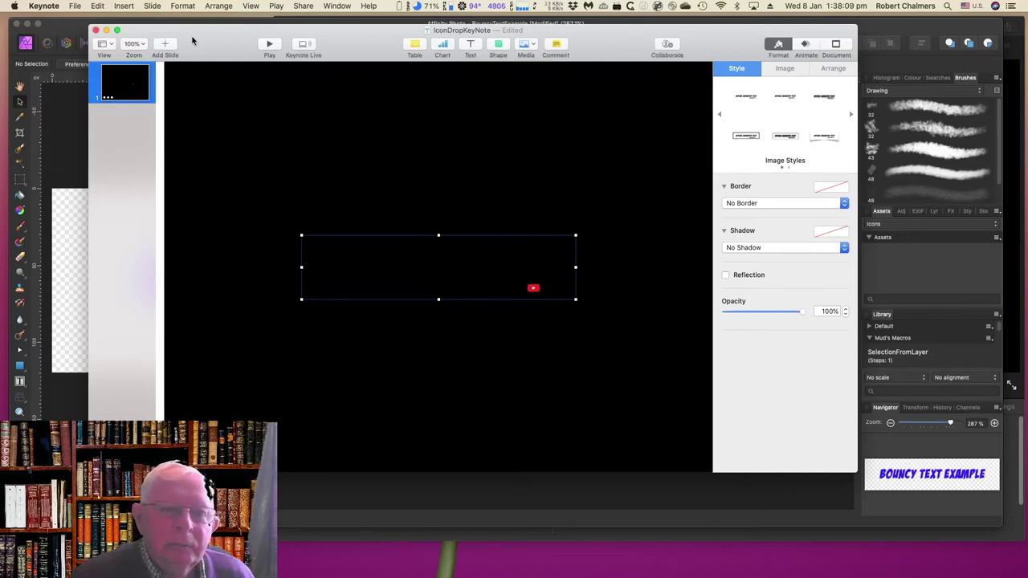
Step: Review the image's build-in animation in Keynote, showing the 1.00 s Drop effect
click(778, 70)
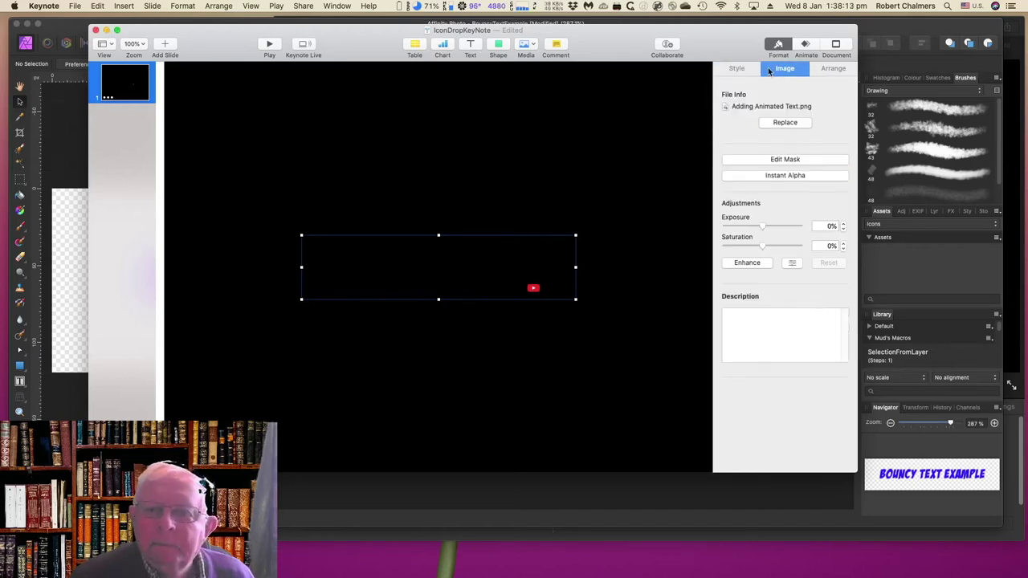
click(803, 45)
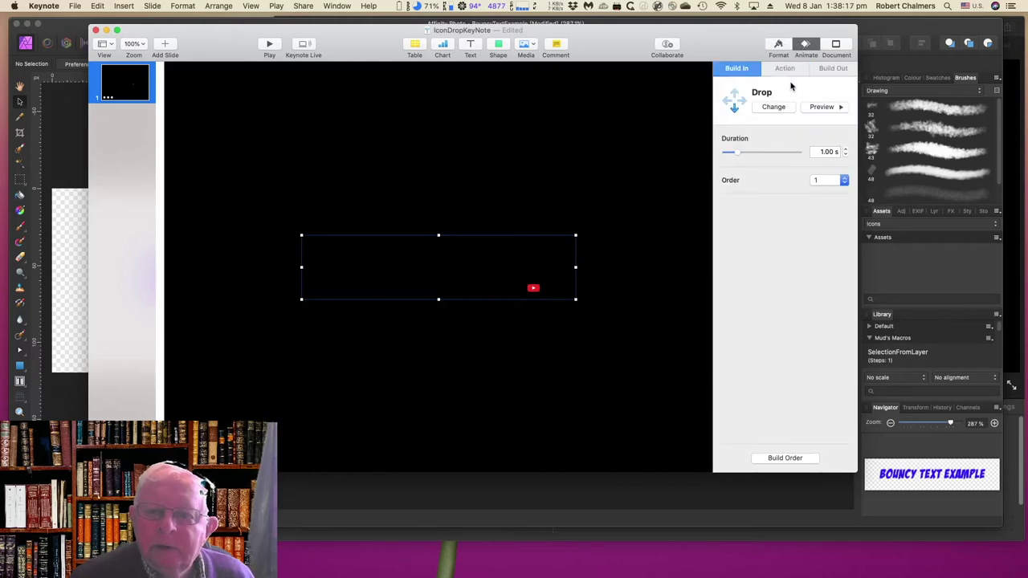
click(773, 107)
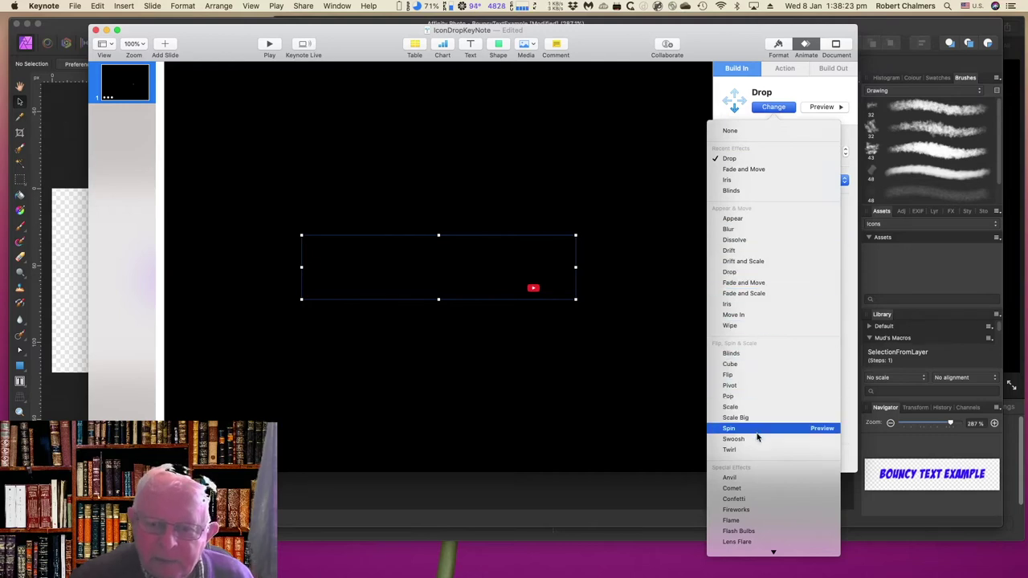
scroll(759, 522, down, 3)
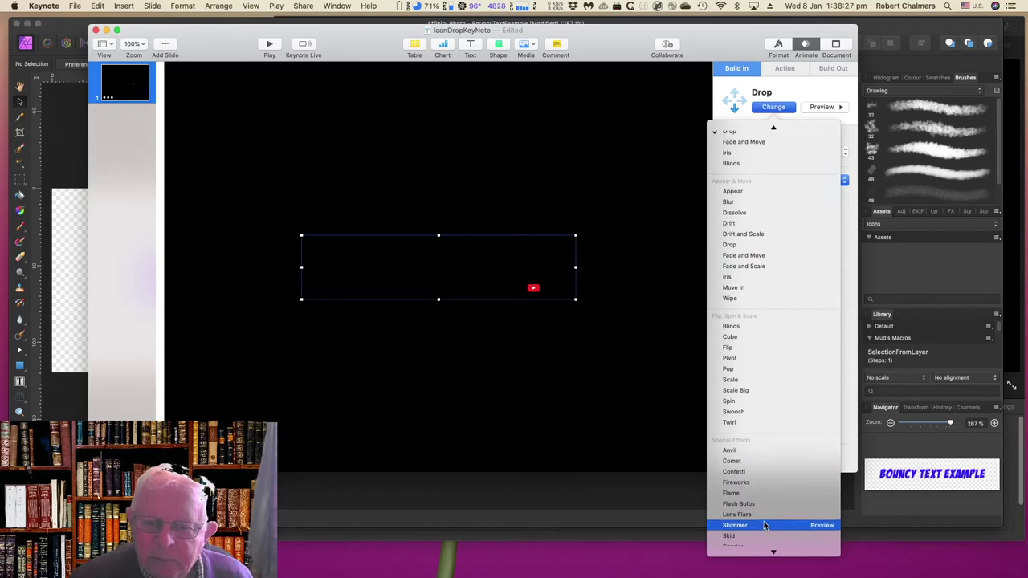
scroll(764, 521, up, 3)
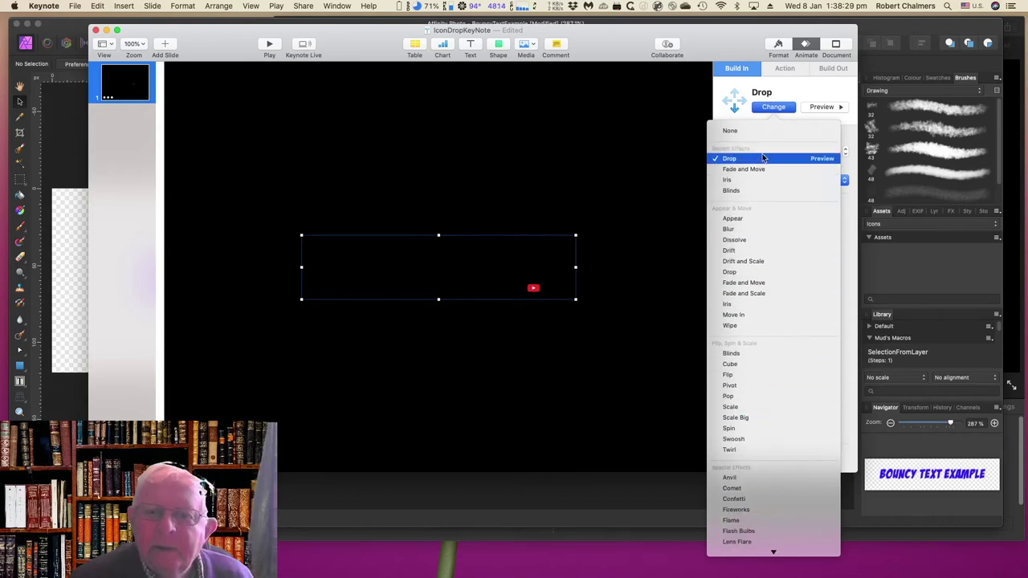
Step: Keep the Drop effect and hide Keynote
click(764, 110)
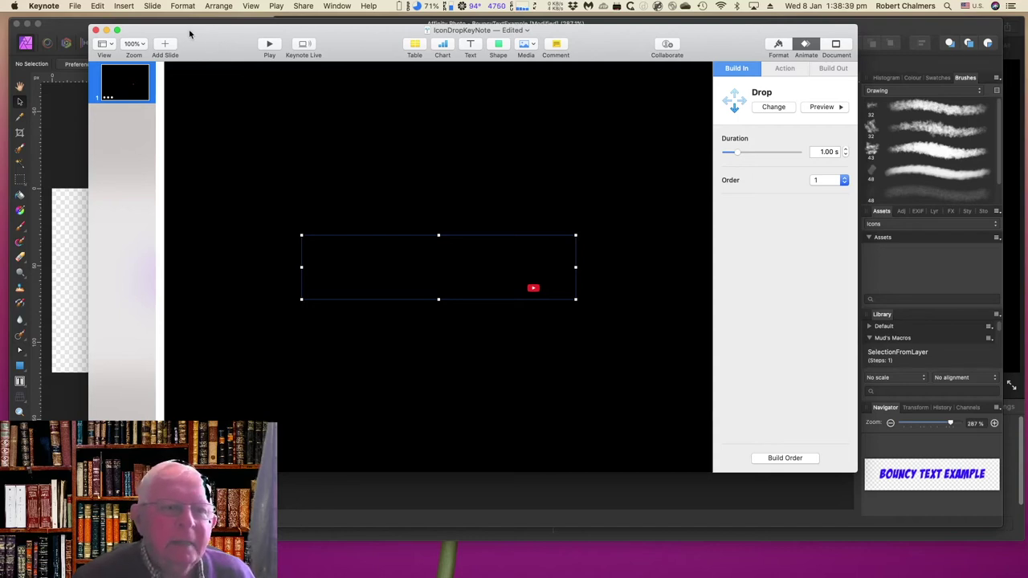
click(44, 7)
click(76, 86)
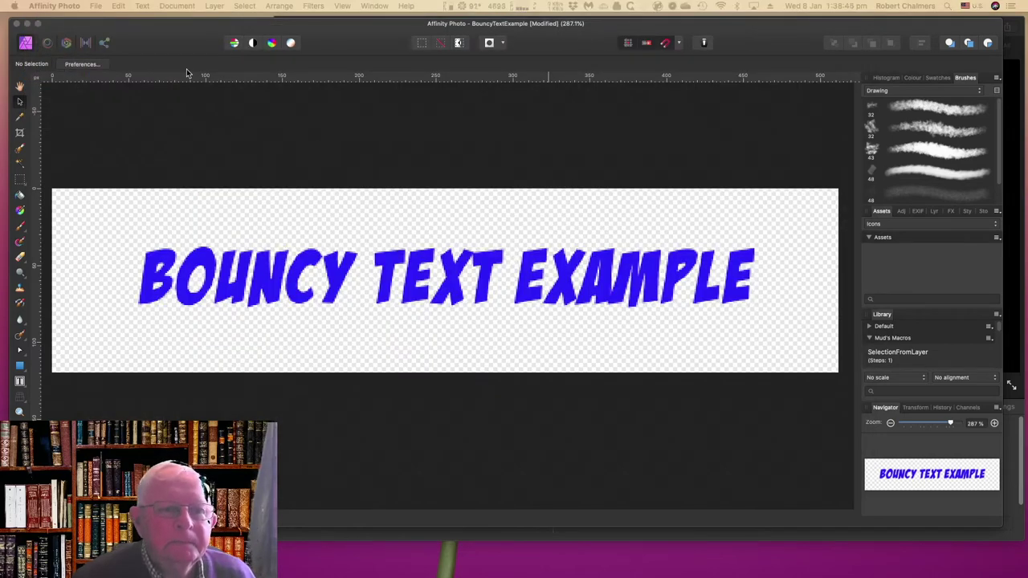
Step: Bring Affinity Photo's BouncyTextExample window forward, then hide Affinity Photo to reveal iMovie
drag(166, 37, 167, 33)
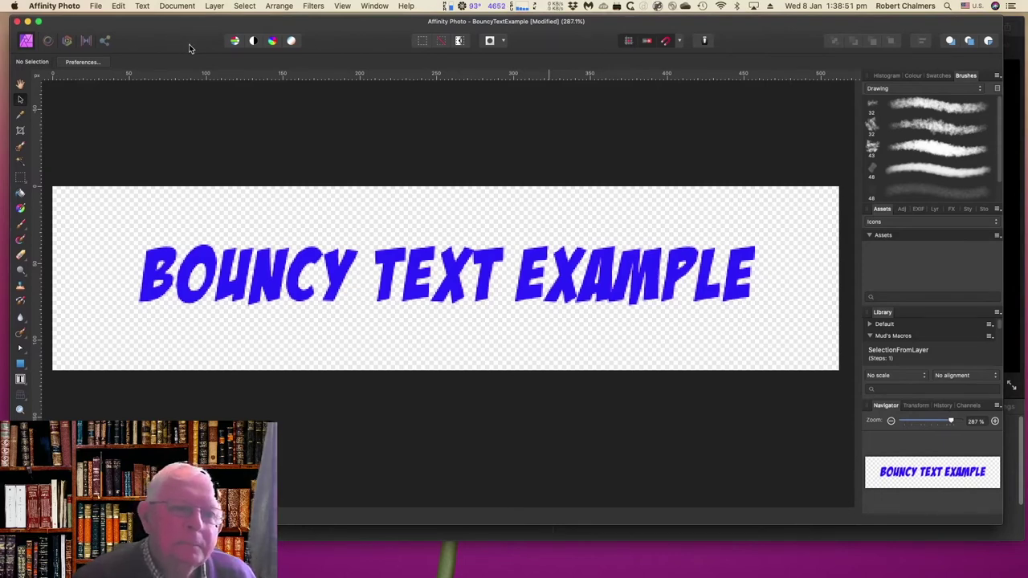
click(62, 7)
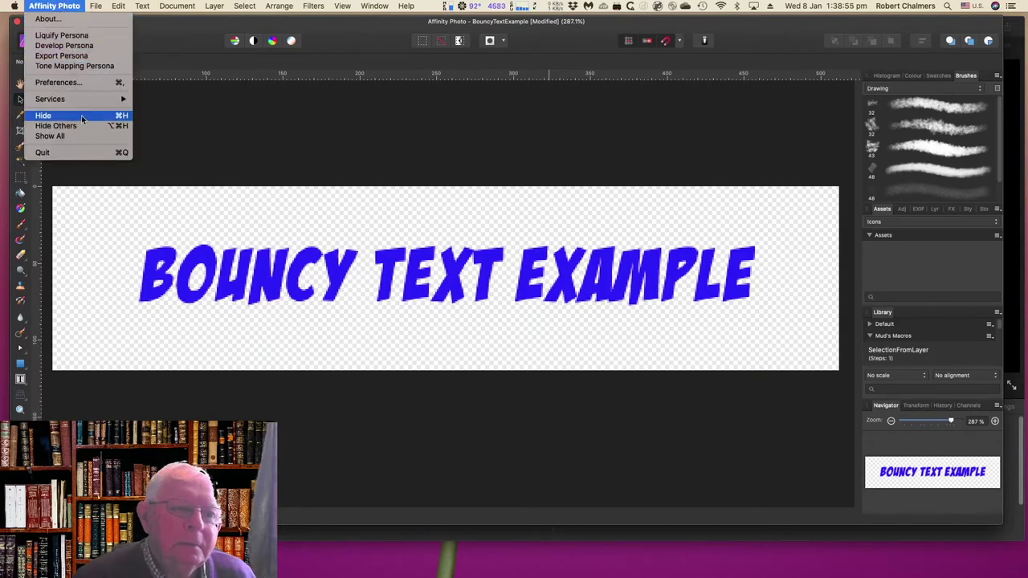
click(82, 118)
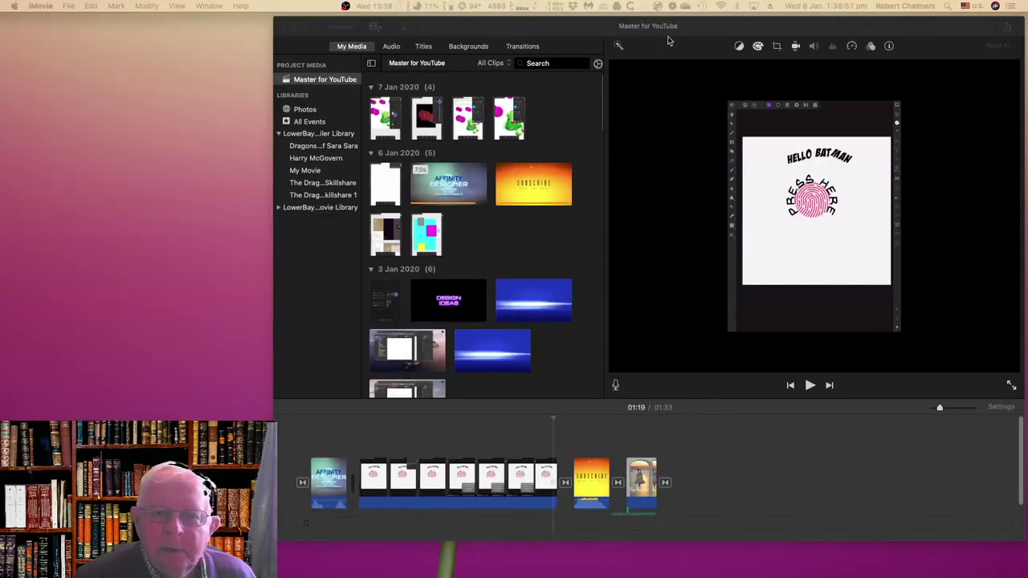
click(575, 37)
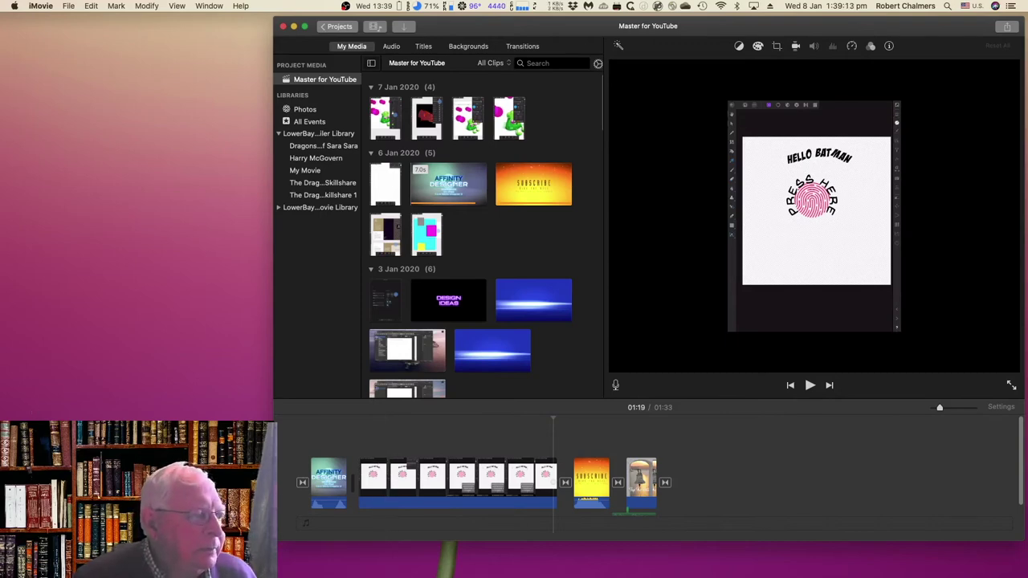
drag(129, 334, 374, 442)
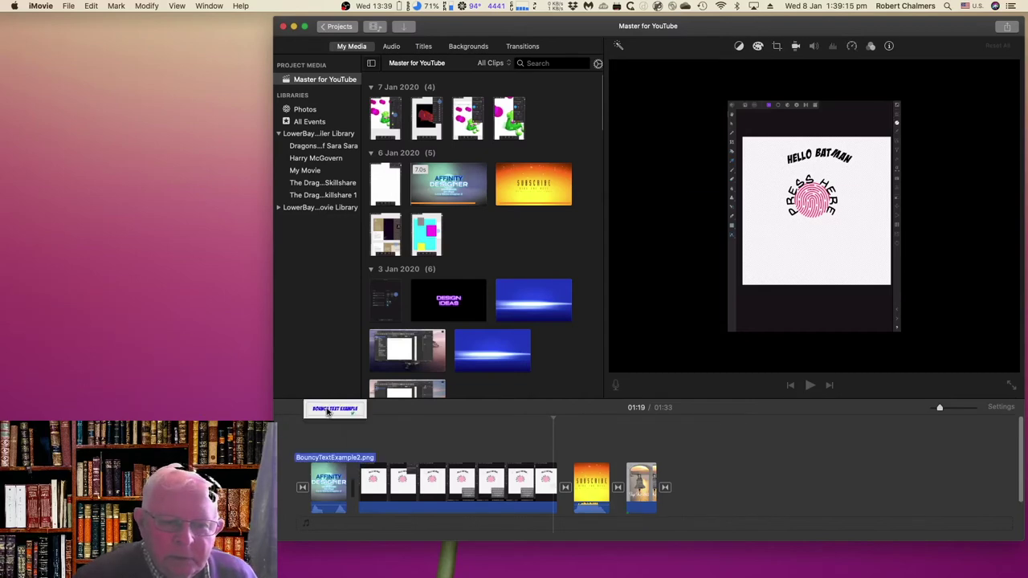
Step: Drop BouncyTextExample2.png above the timeline near 00:10 as a connected clip and select it
drag(374, 441, 362, 441)
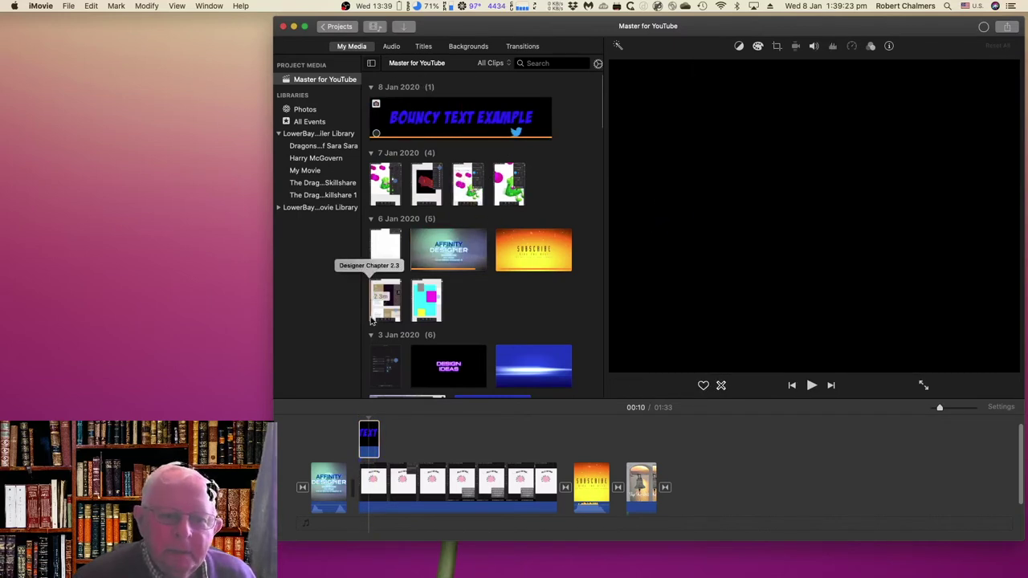
click(368, 442)
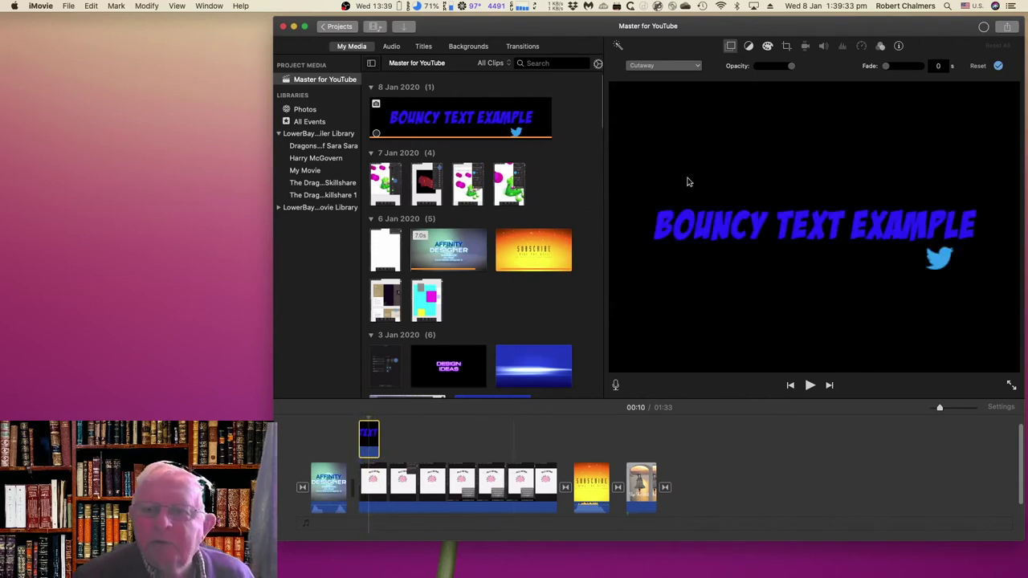
click(729, 47)
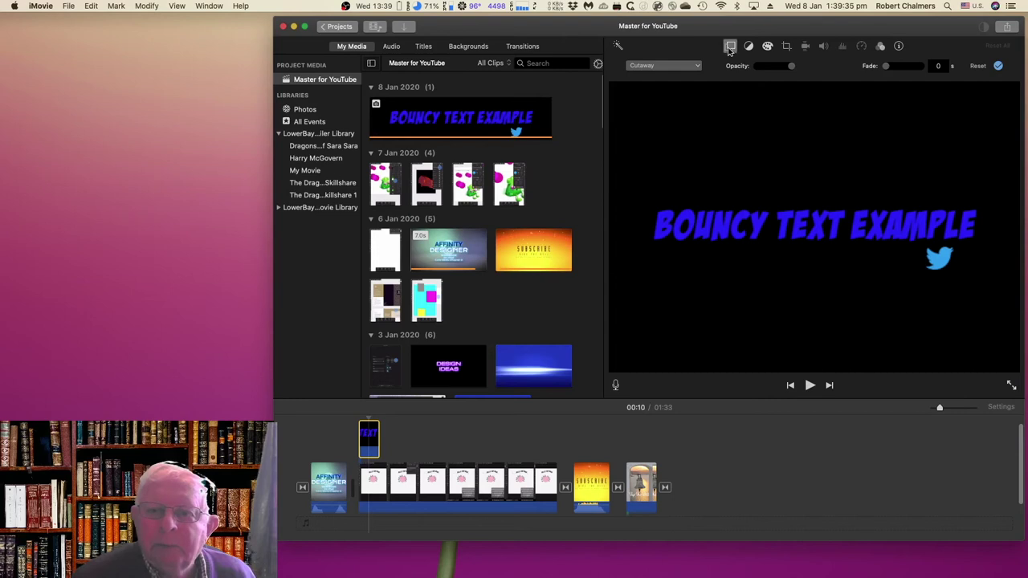
Step: Set the Bouncy Text clip to Picture in Picture and place it at the frame's bottom centre
click(731, 47)
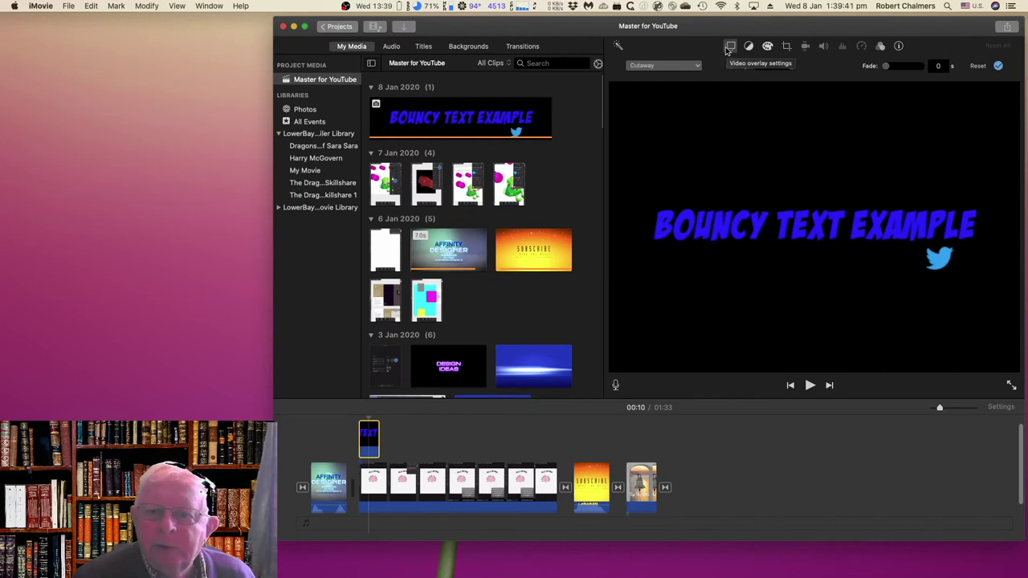
click(673, 67)
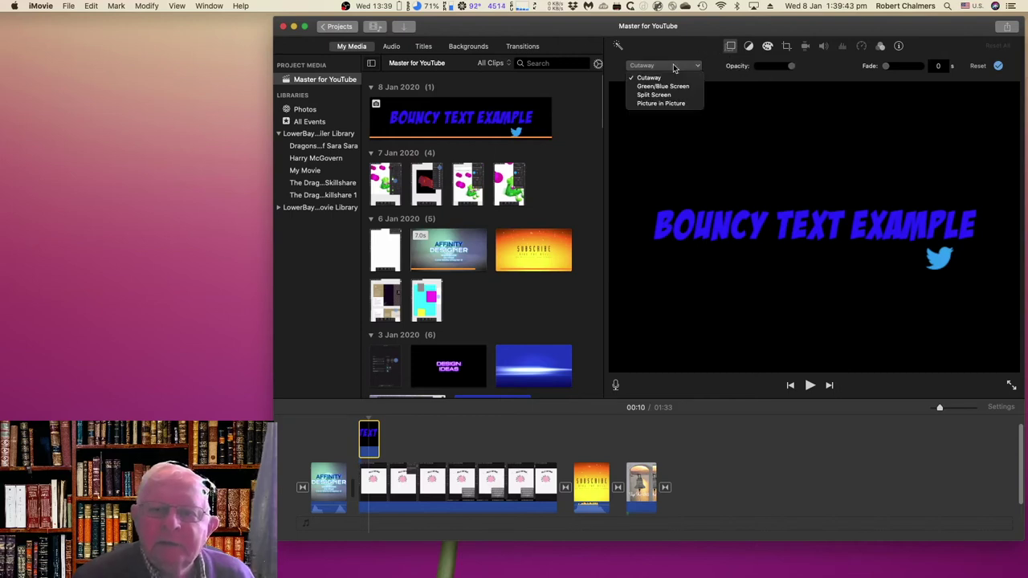
click(672, 105)
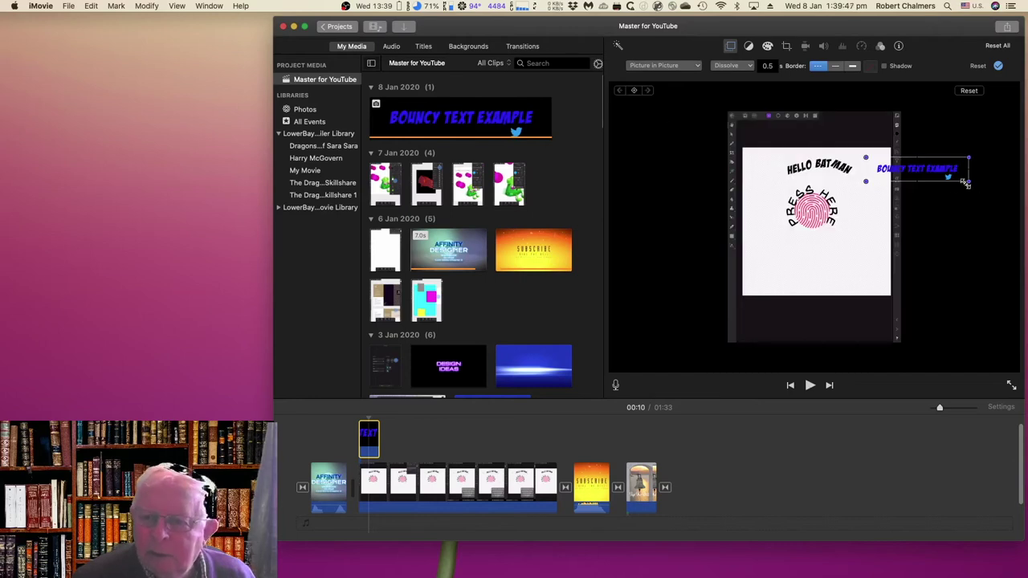
mouse_move(934, 168)
mouse_down()
mouse_move(831, 279)
mouse_move(839, 287)
mouse_up()
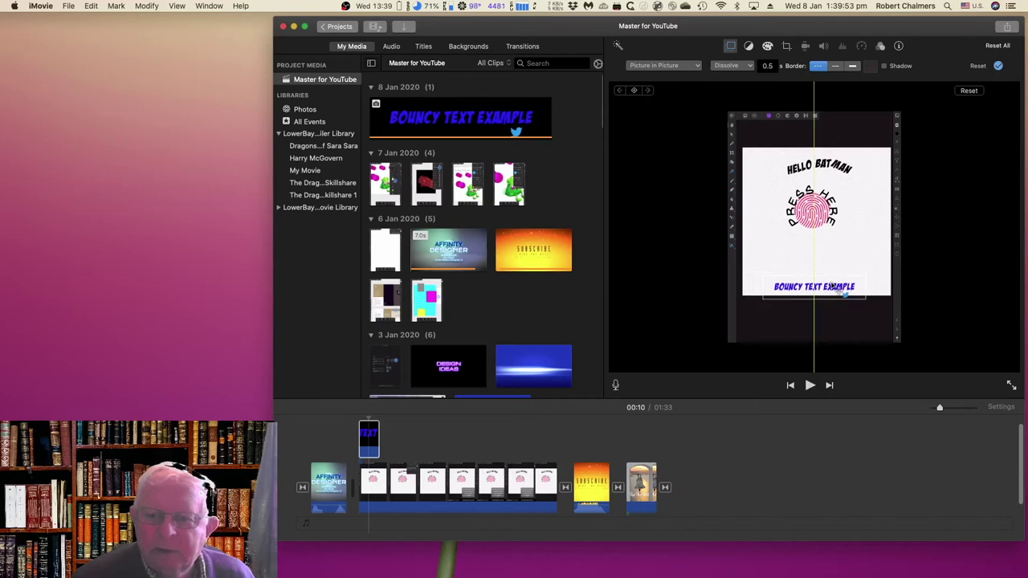
drag(839, 288, 839, 286)
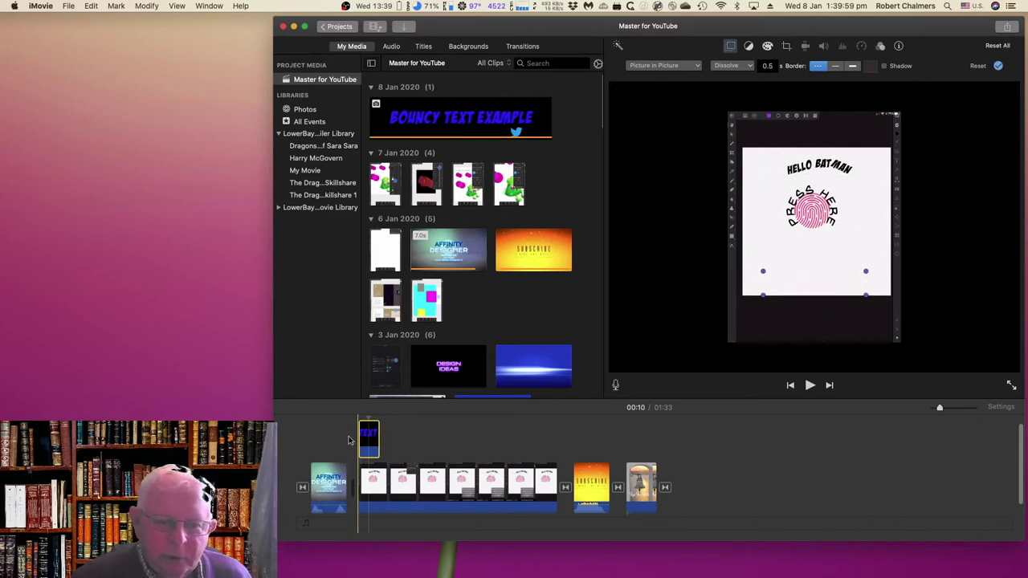
click(338, 438)
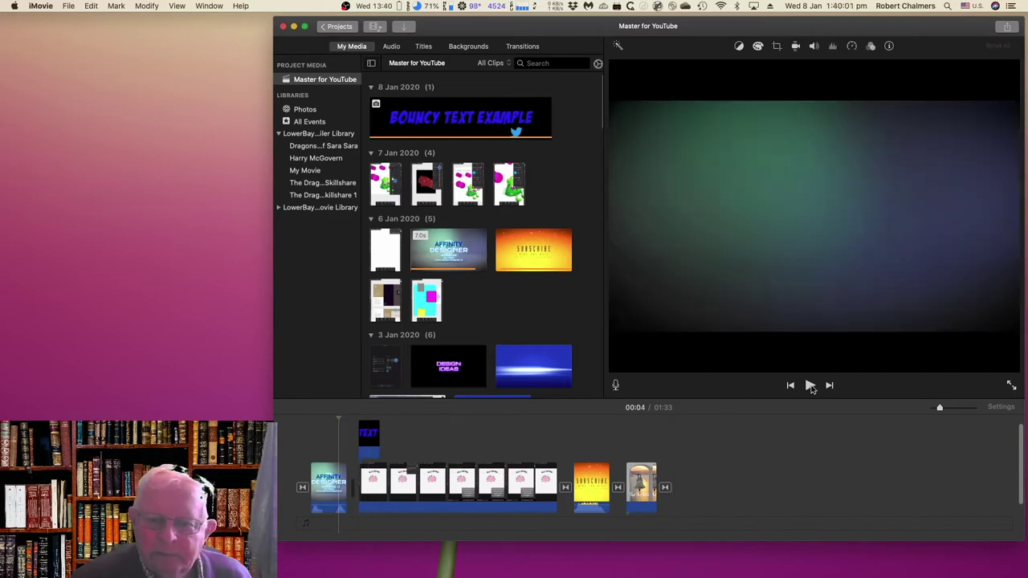
Step: Preview and select the banner clip, then drag the IconDropKeyNoteExample3 movie over the timeline
click(809, 385)
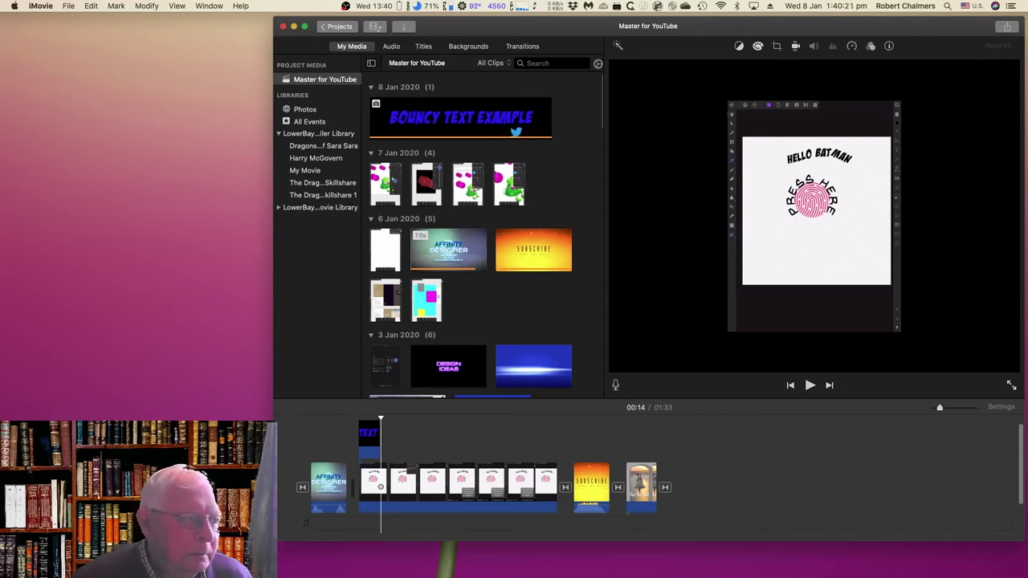
click(368, 438)
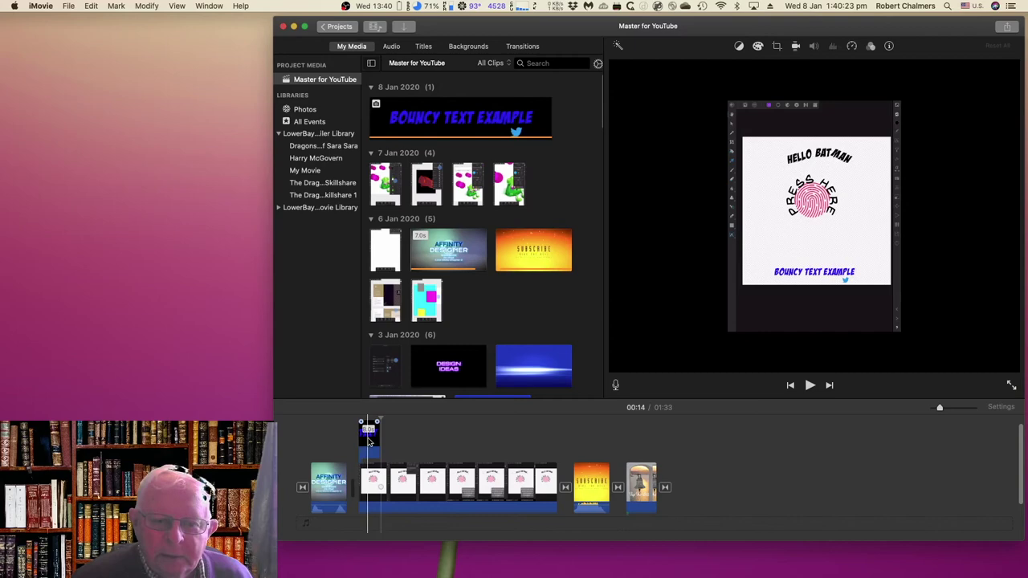
click(368, 438)
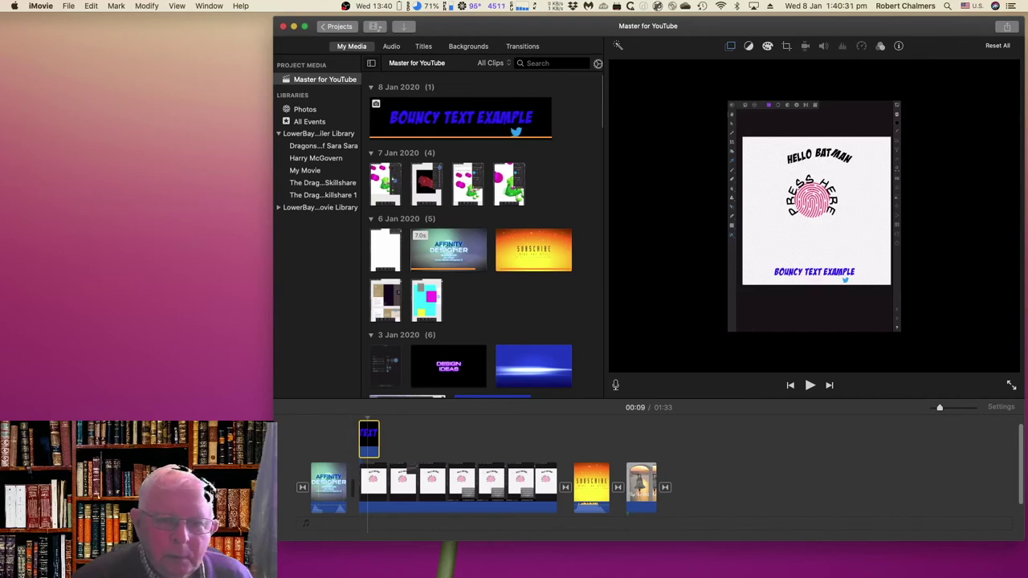
drag(24, 252, 417, 415)
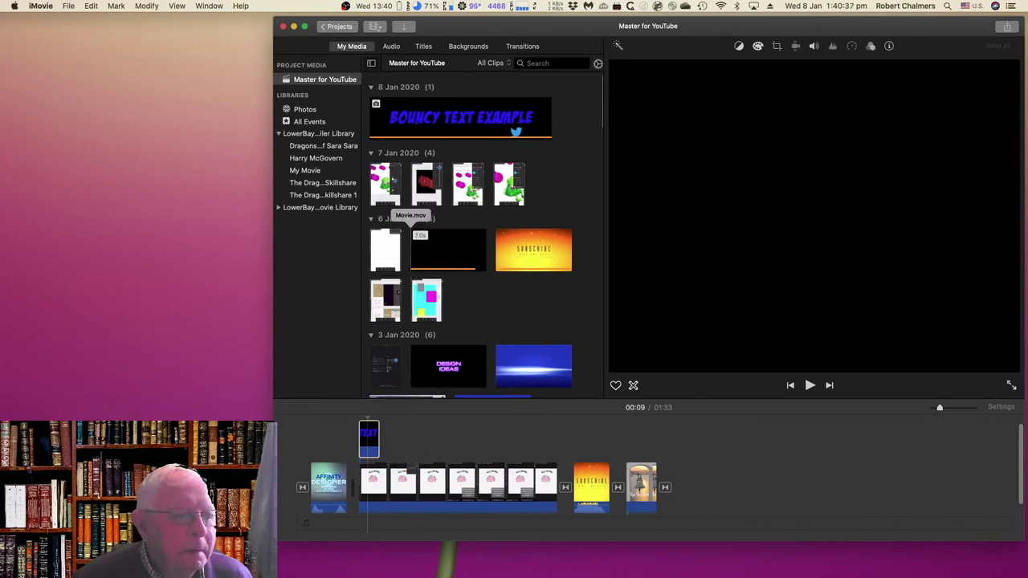
Step: Add IconDropKeyNoteExample3 to the 8 Jan 2020 event and place its 8.0s clip above the footage
drag(413, 229, 578, 139)
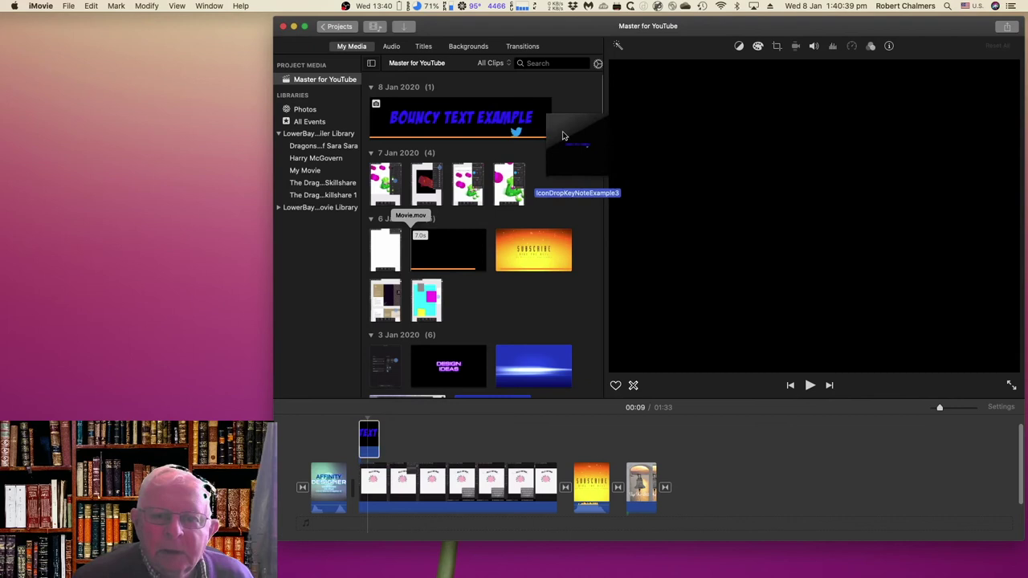
drag(578, 138, 585, 161)
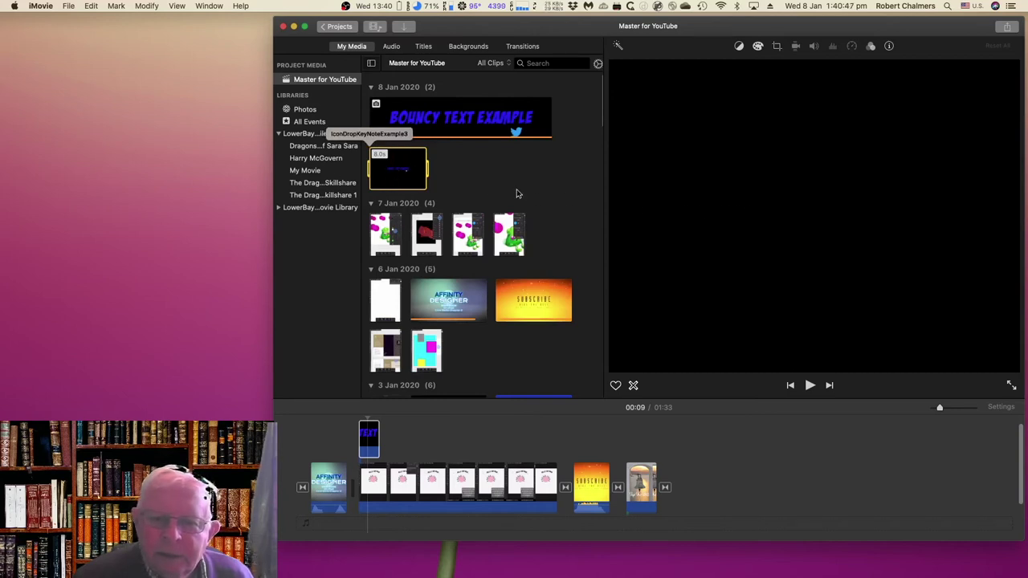
mouse_move(421, 193)
mouse_down()
mouse_move(413, 444)
mouse_move(391, 441)
mouse_up()
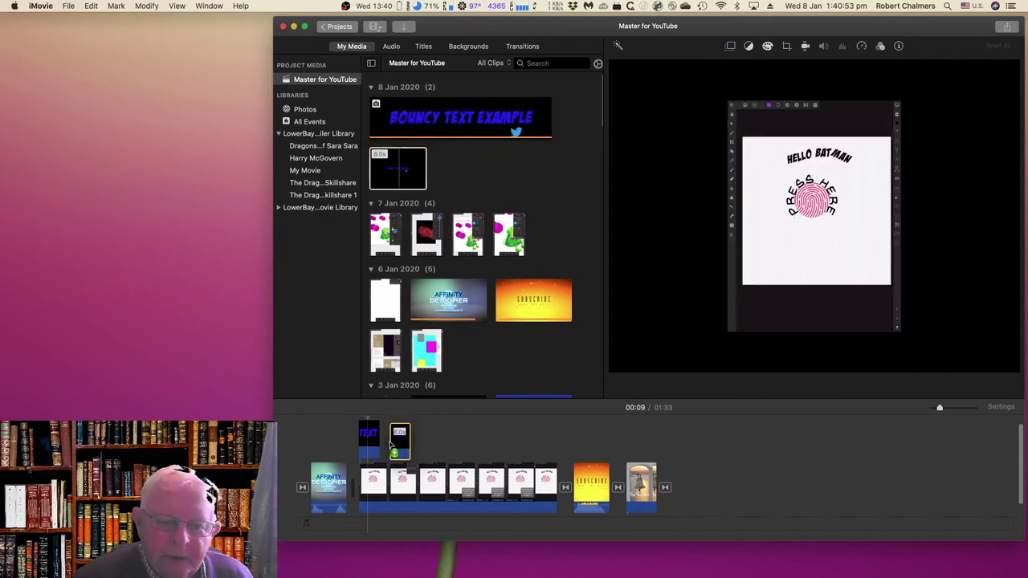
drag(391, 443, 397, 441)
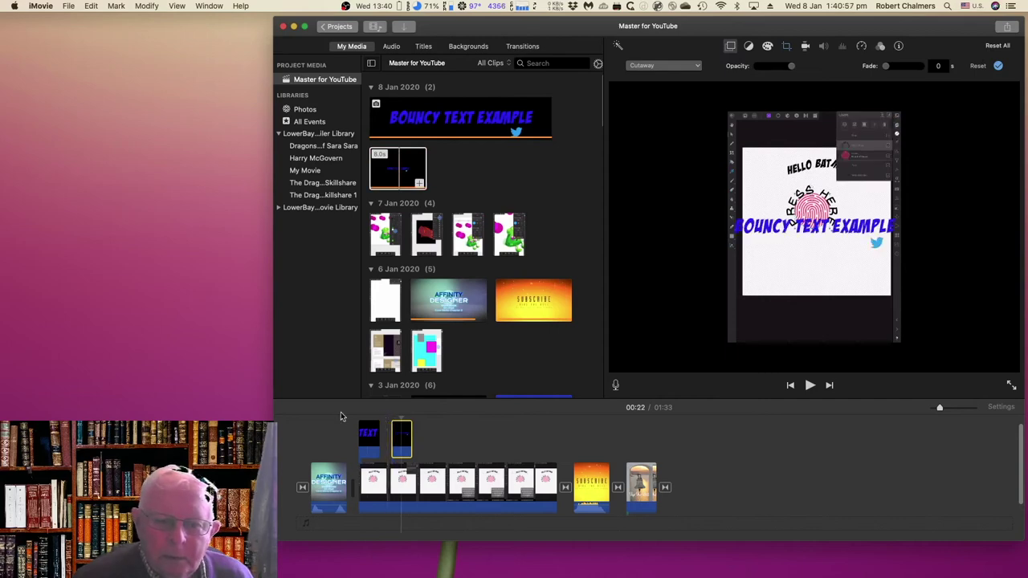
click(386, 424)
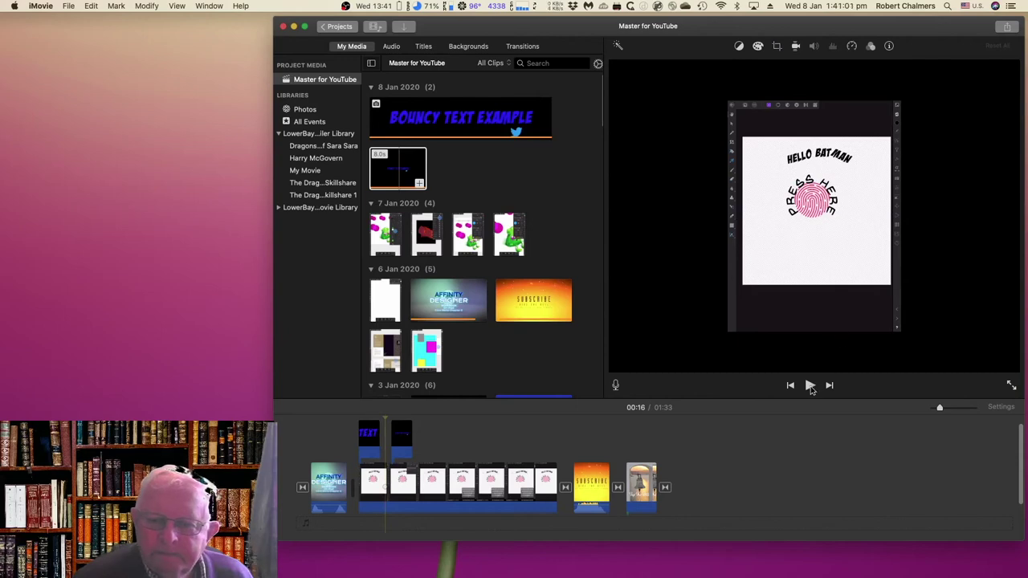
click(809, 386)
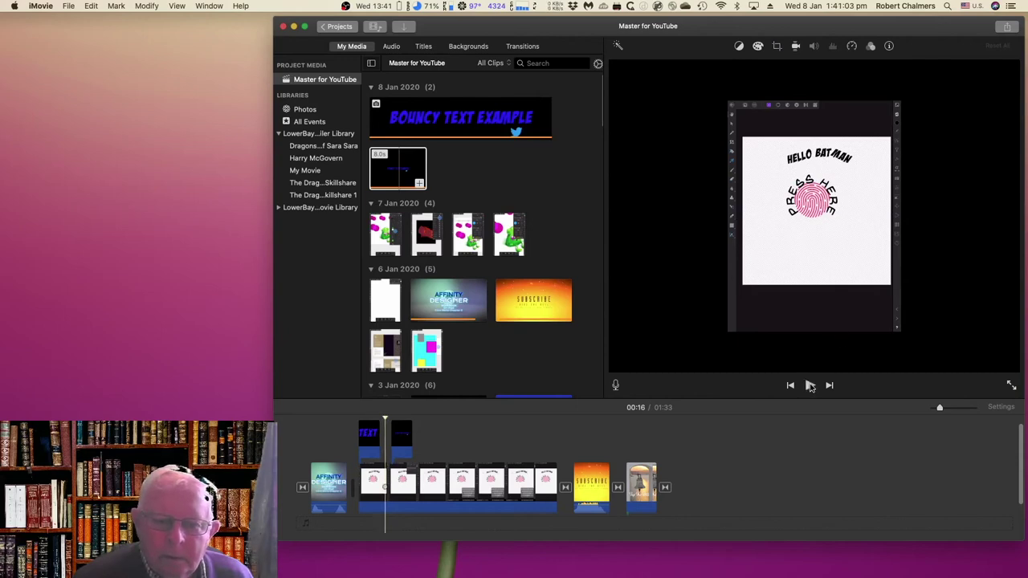
click(810, 385)
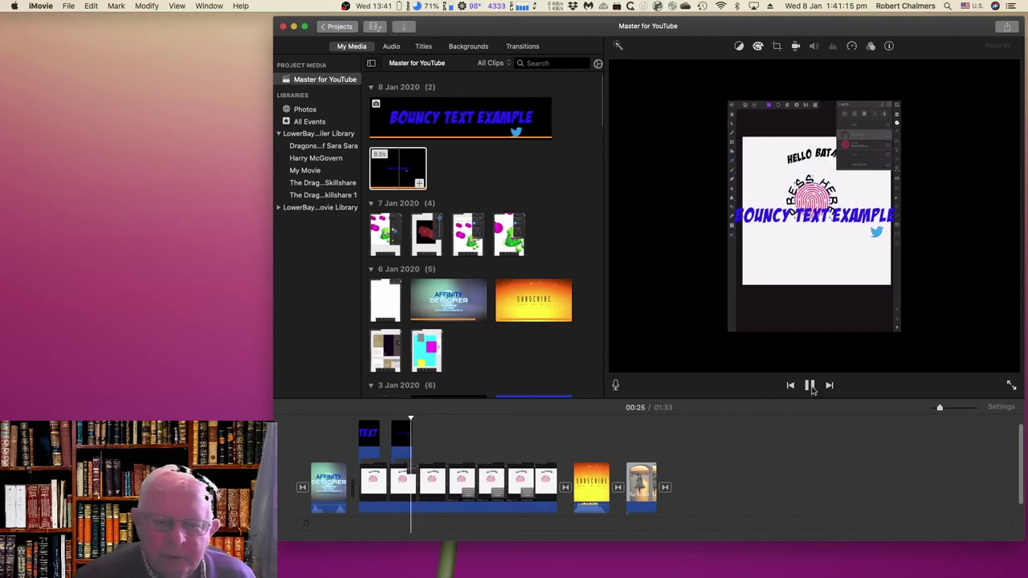
click(390, 166)
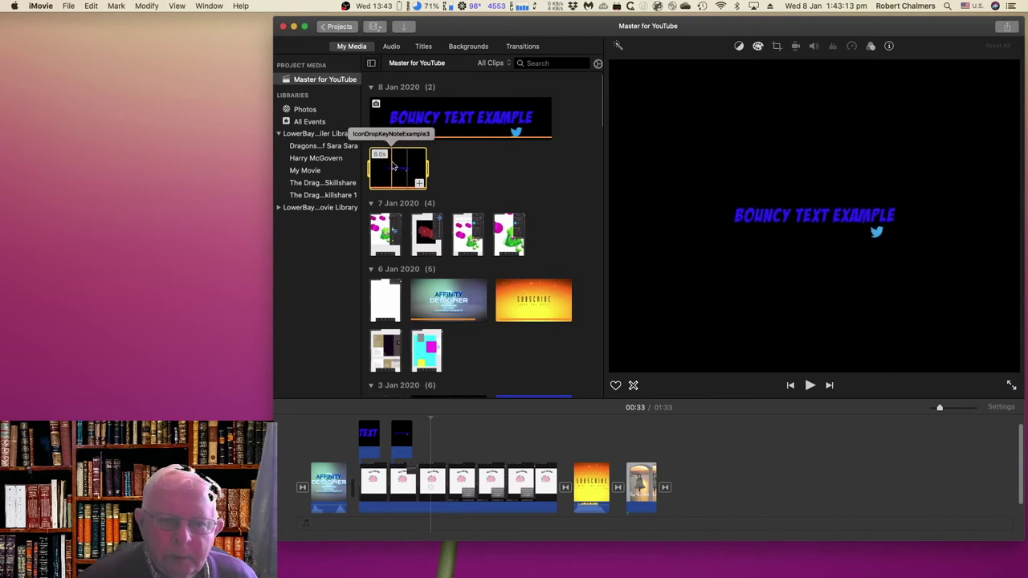
mouse_move(391, 166)
mouse_down()
mouse_move(458, 429)
mouse_move(426, 449)
mouse_up()
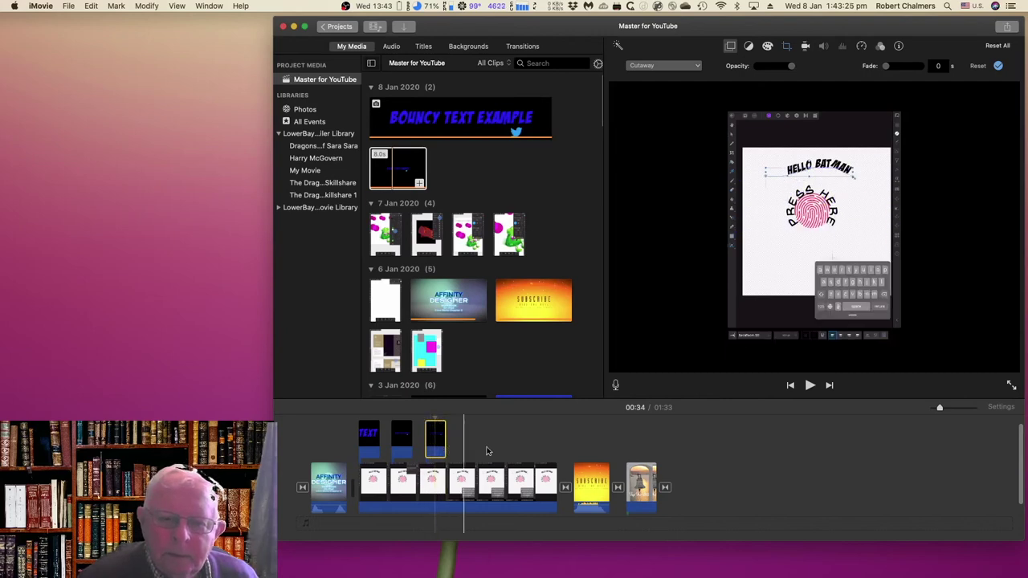
Step: Hide the Video Overlay Settings for the newly connected third Bouncy Text clip
click(732, 47)
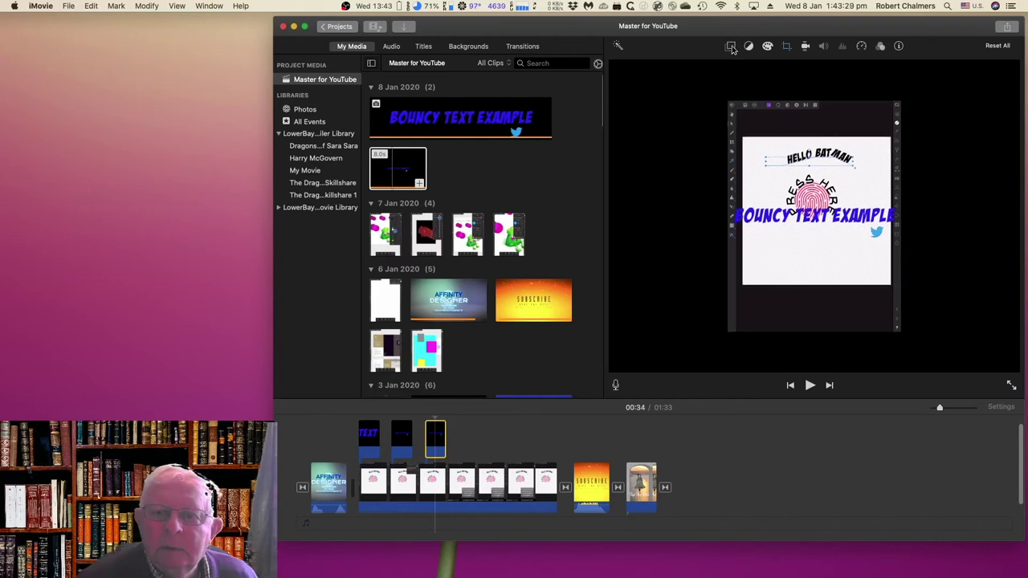
Step: Make the third Bouncy Text clip a Picture in Picture inset in the lower left
click(731, 46)
click(675, 67)
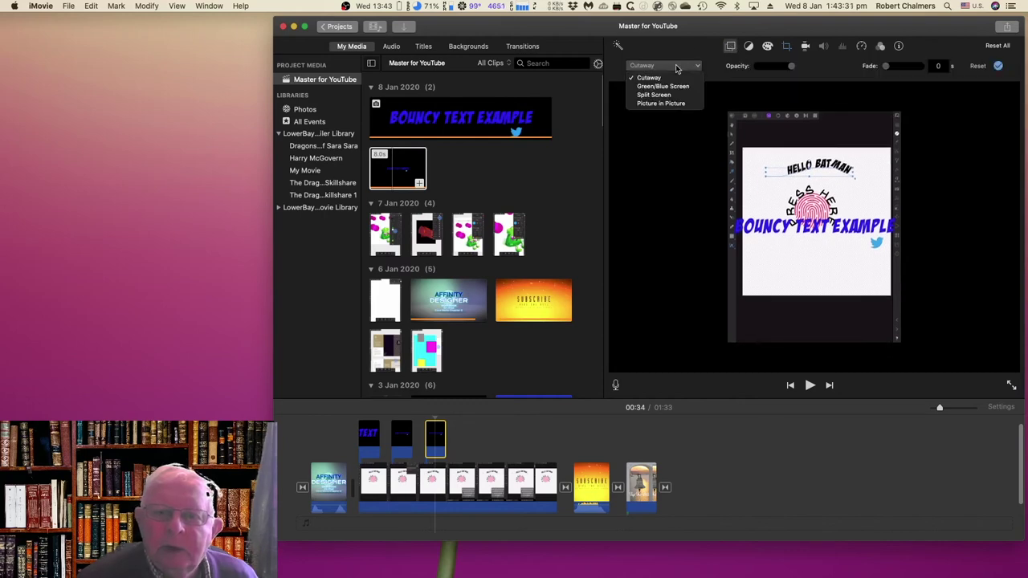
click(672, 103)
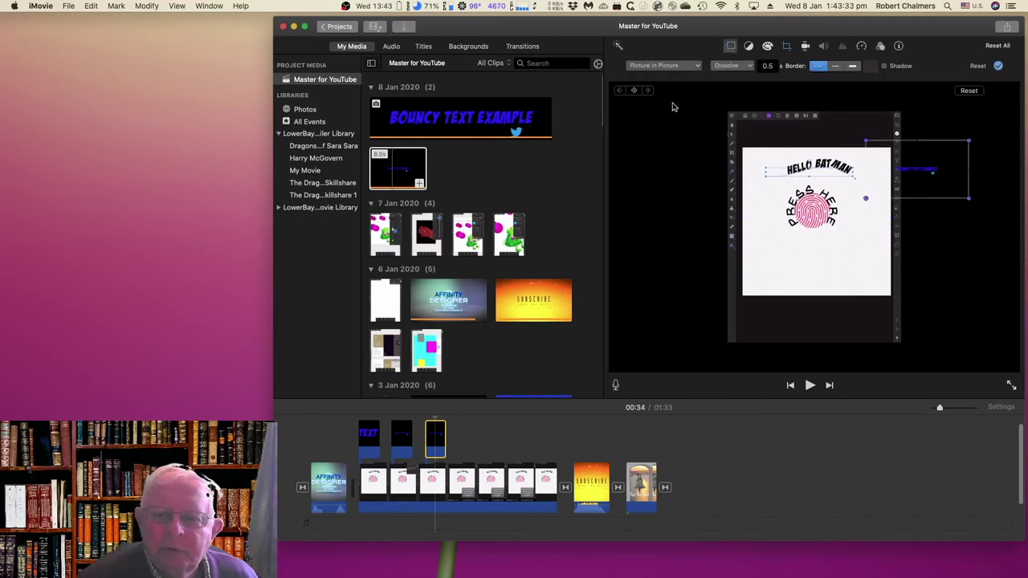
drag(932, 173, 812, 269)
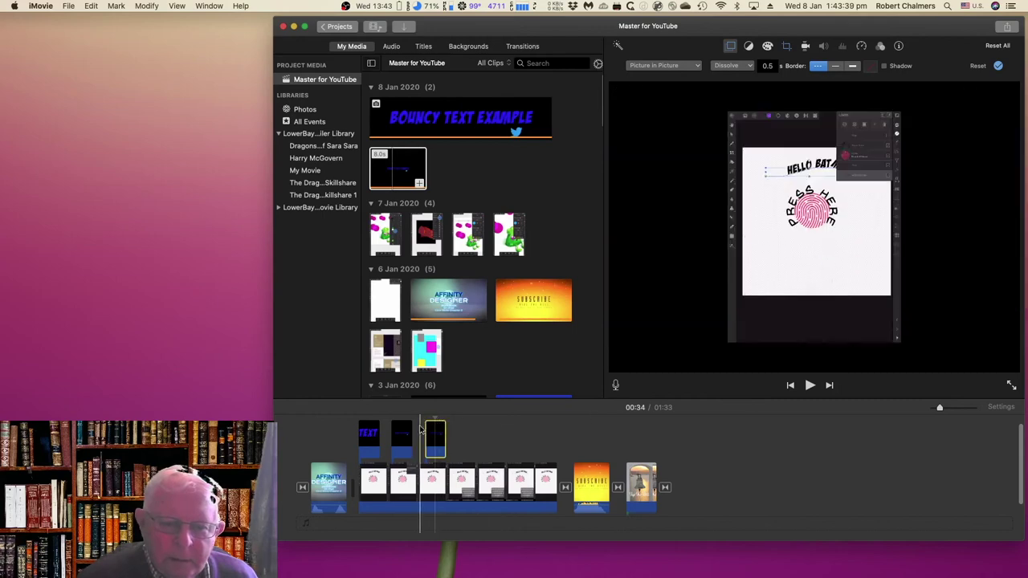
Step: Play the project from 00:30 to 00:40 to check the inset
click(422, 434)
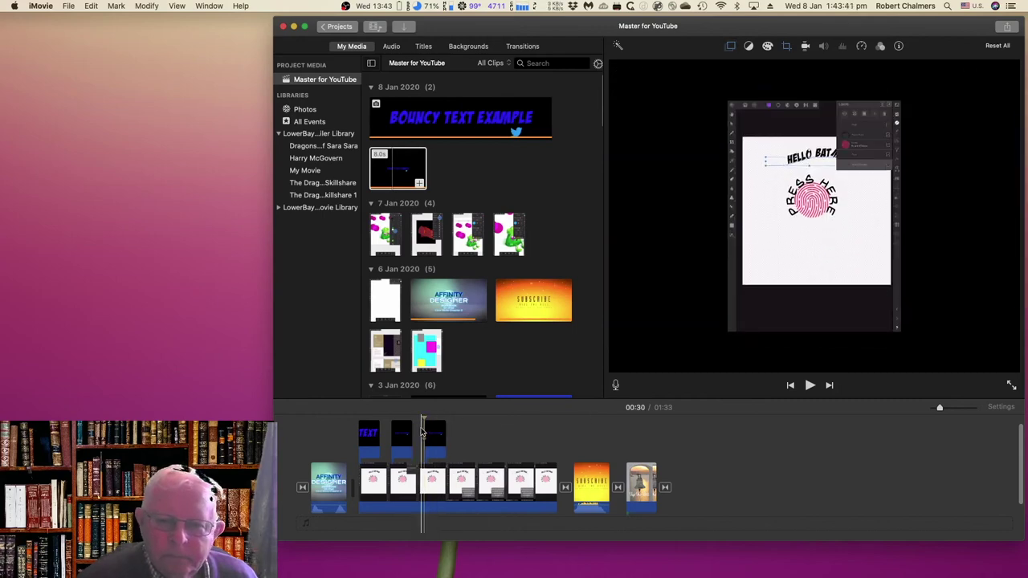
click(809, 385)
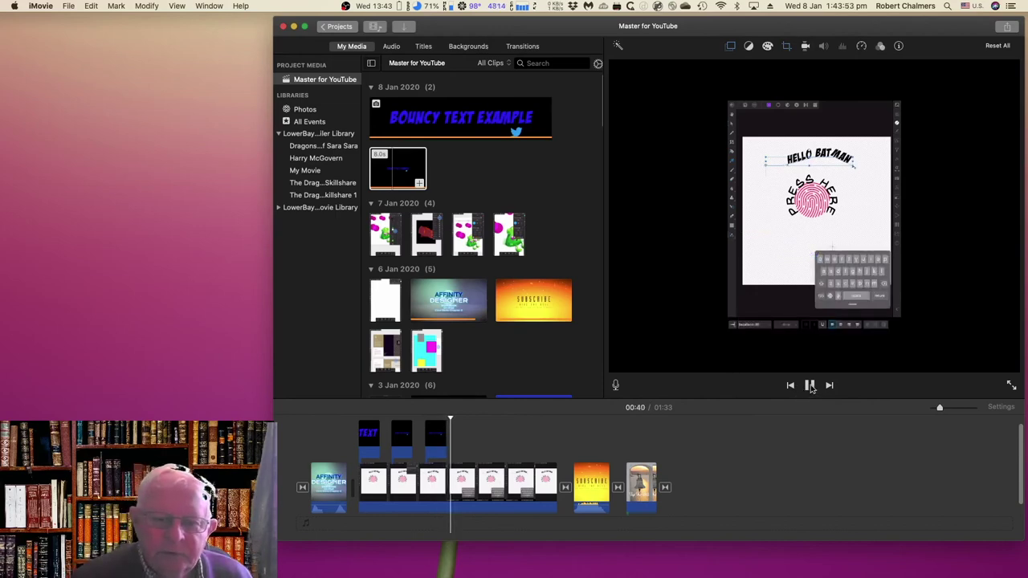
click(811, 387)
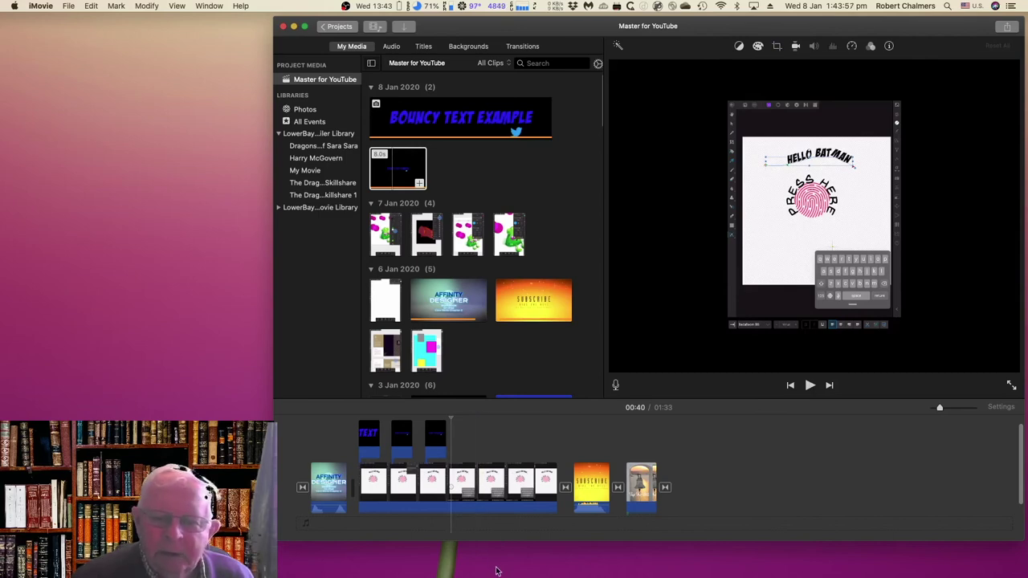
Step: Shift the third Bouncy Text overlay clip slightly later on the timeline
click(436, 450)
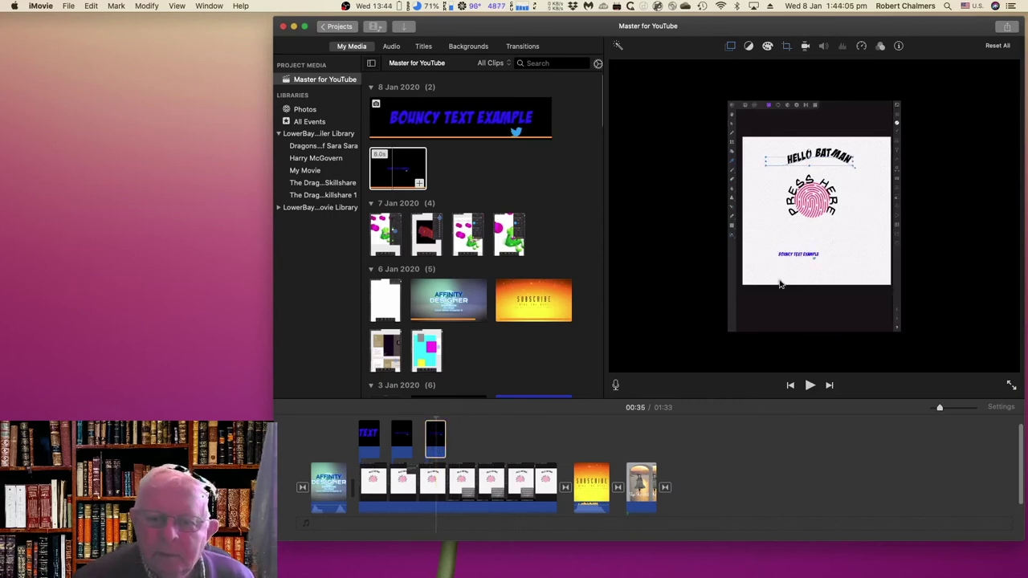
mouse_move(435, 442)
mouse_down()
mouse_move(447, 446)
mouse_move(431, 451)
mouse_up()
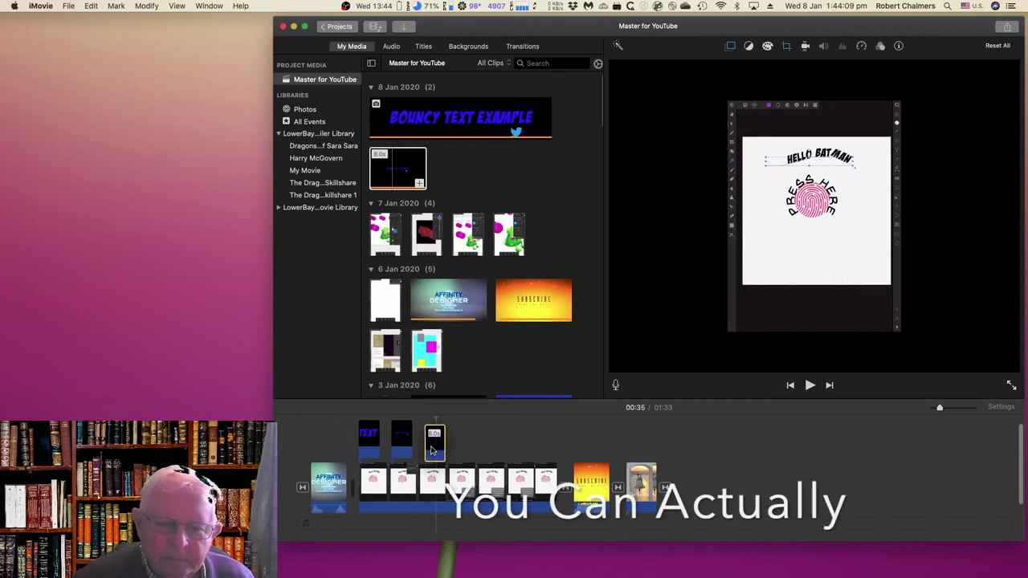
drag(432, 451, 430, 451)
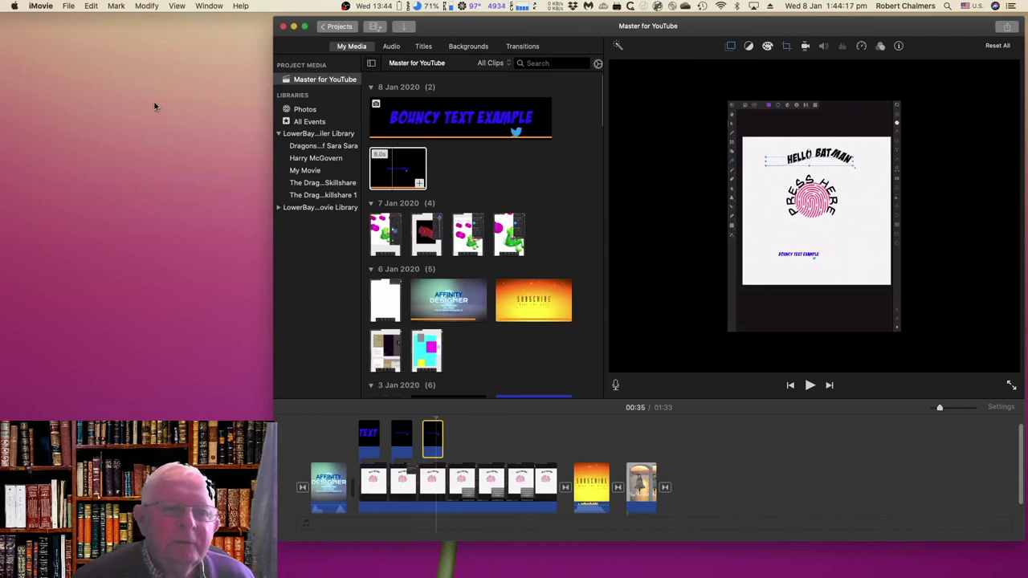
Step: Hide other apps and drop the SMASH! image 15-512.png above the timeline as an overlay
click(44, 7)
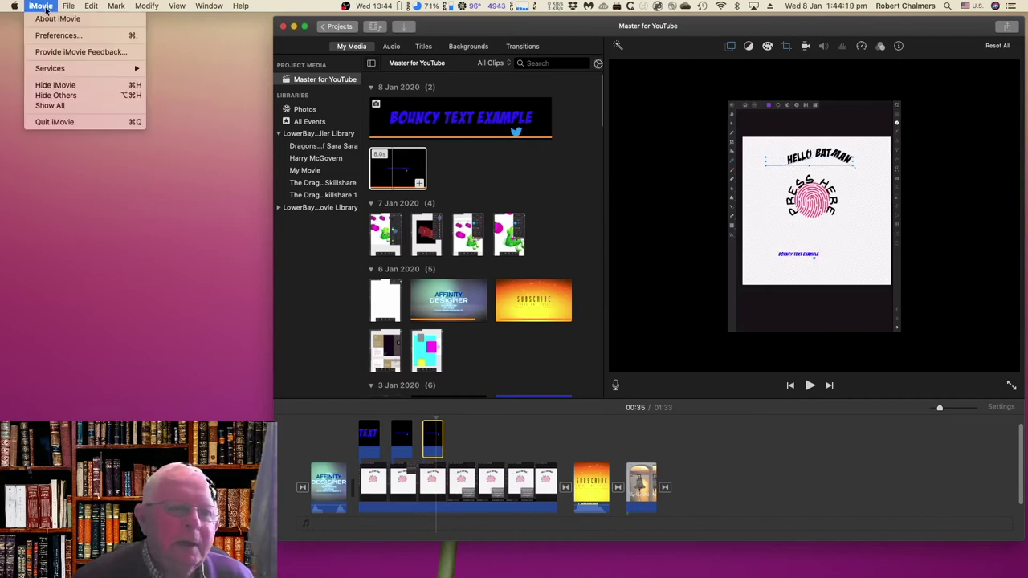
click(163, 236)
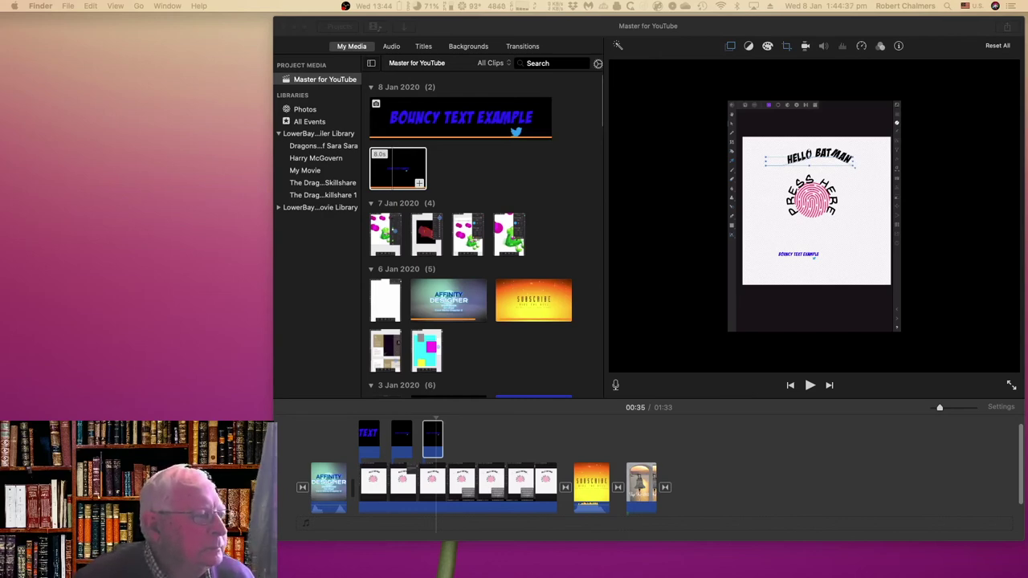
mouse_move(16, 302)
mouse_down()
mouse_move(487, 427)
mouse_move(460, 440)
mouse_up()
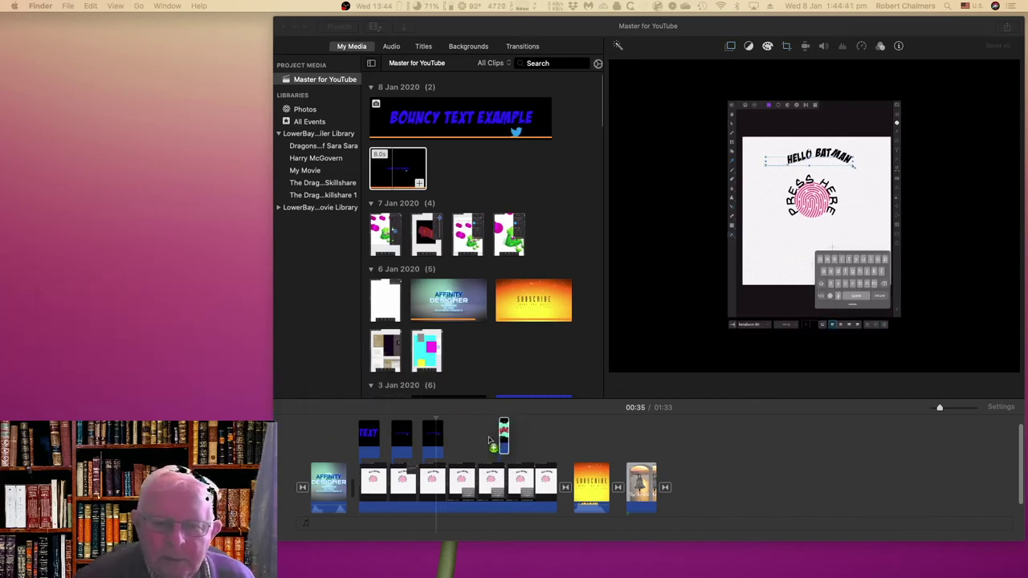
drag(459, 440, 460, 443)
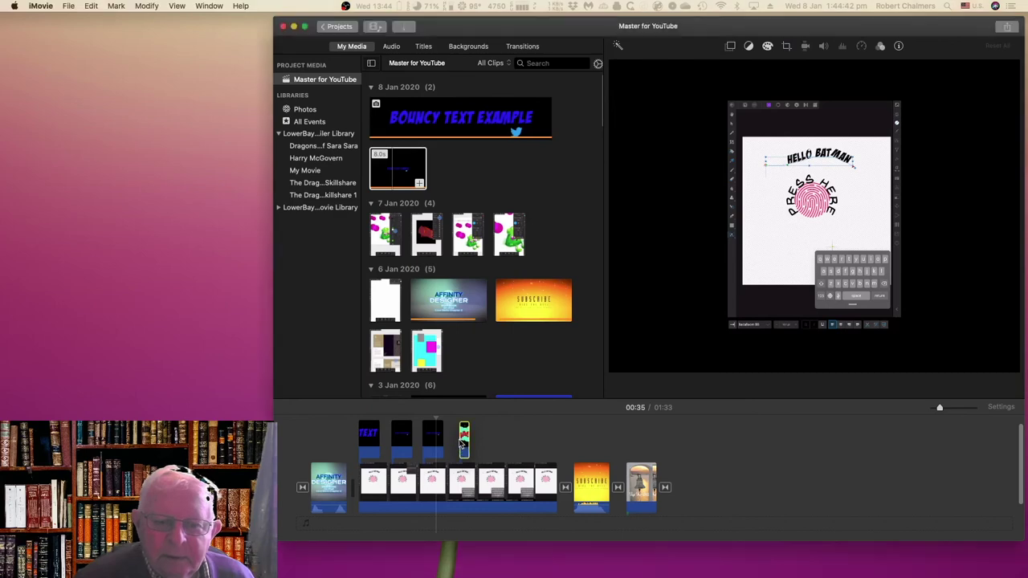
Step: Select the SMASH clip and inspect its overlay settings, leaving it as Cutaway for now
click(463, 440)
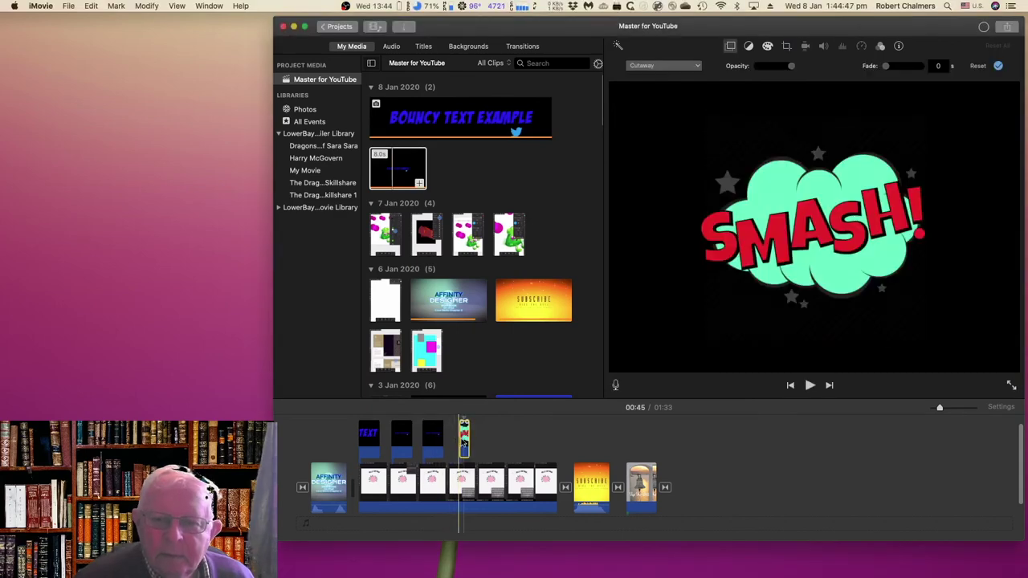
click(666, 66)
click(655, 52)
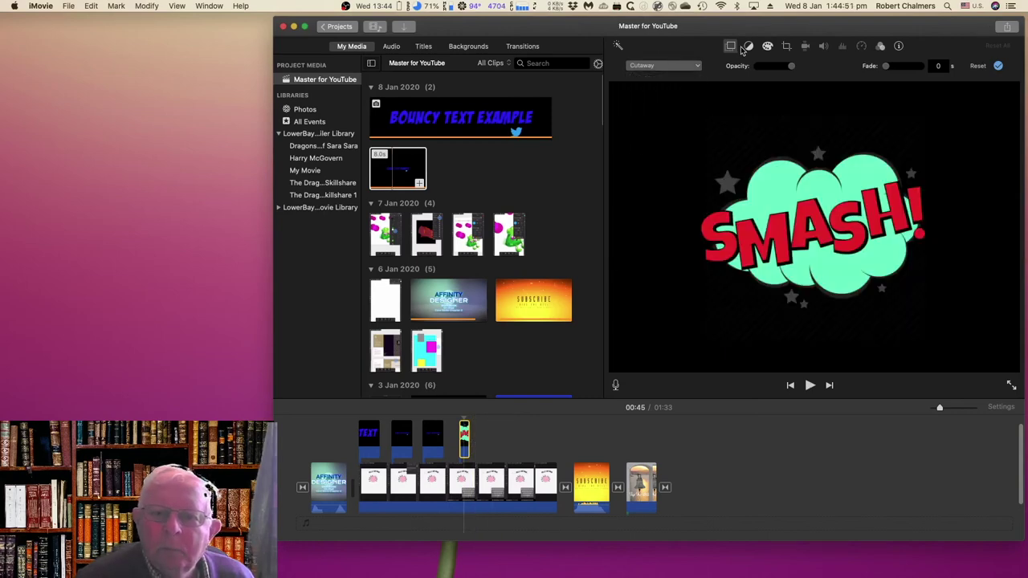
click(730, 47)
click(731, 47)
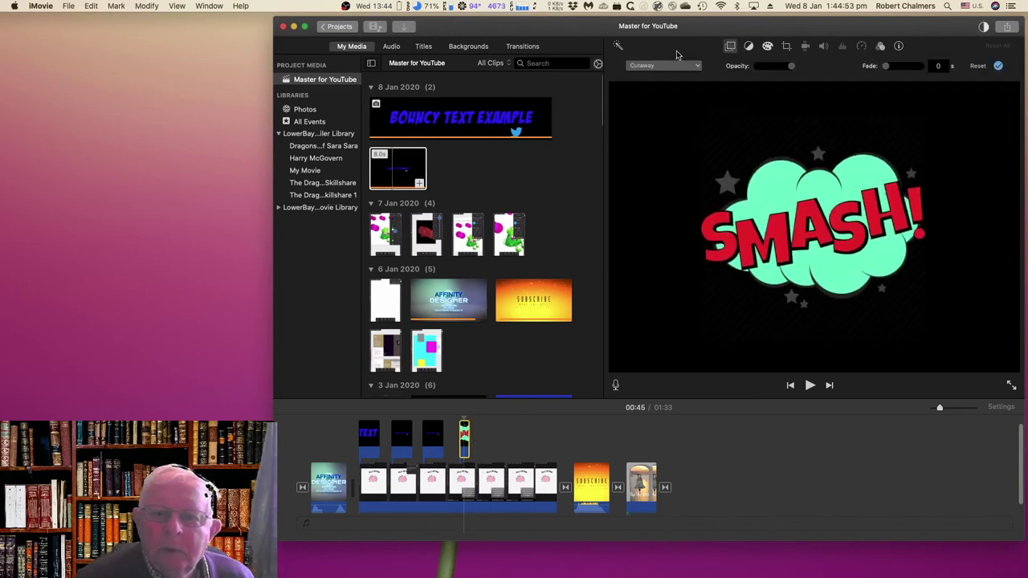
Step: Set the SMASH clip to Picture in Picture and move the inset to the lower left
click(665, 66)
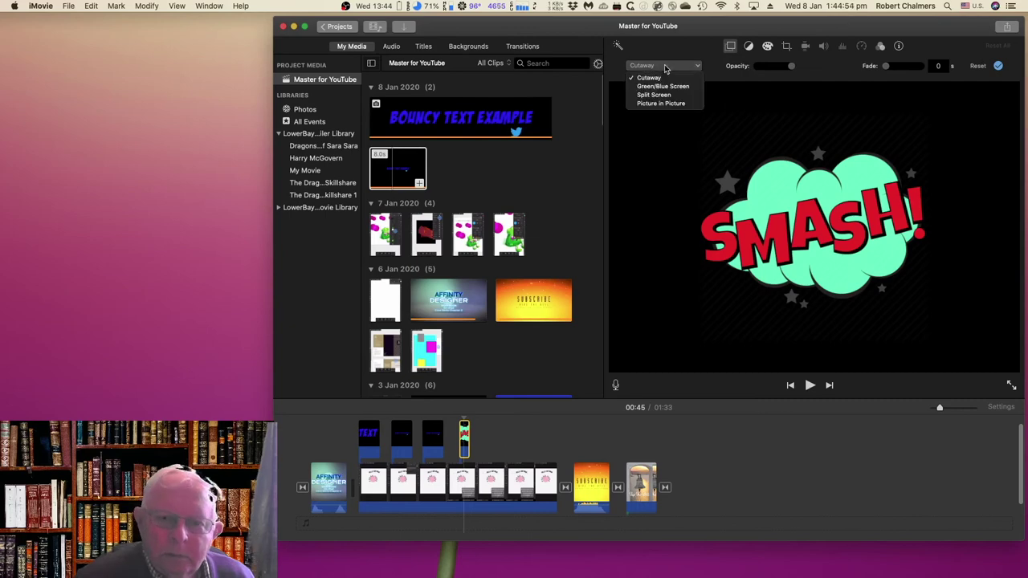
click(664, 105)
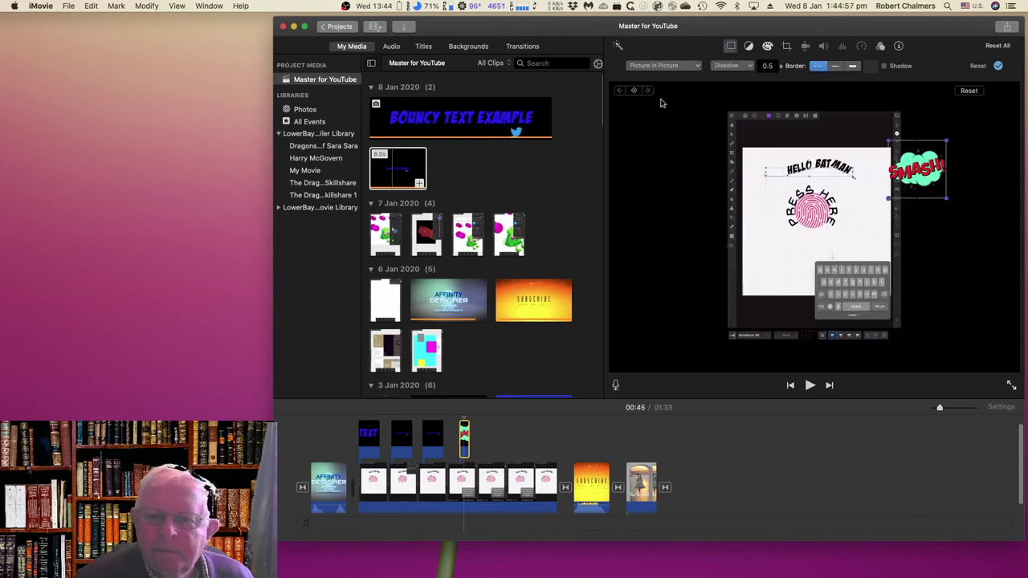
mouse_move(912, 186)
mouse_down()
mouse_move(775, 282)
mouse_move(758, 282)
mouse_move(770, 278)
mouse_up()
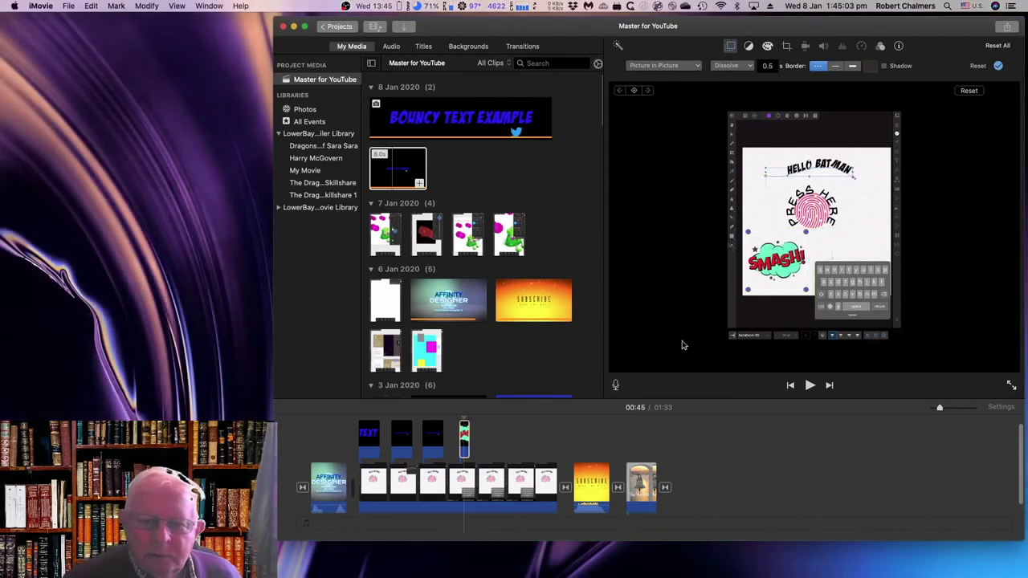
click(530, 437)
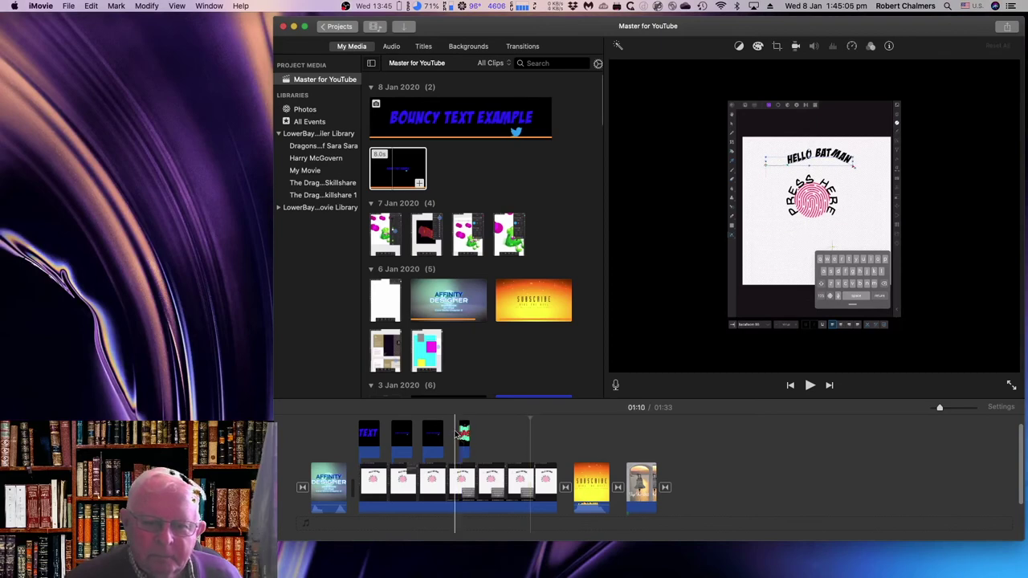
click(452, 434)
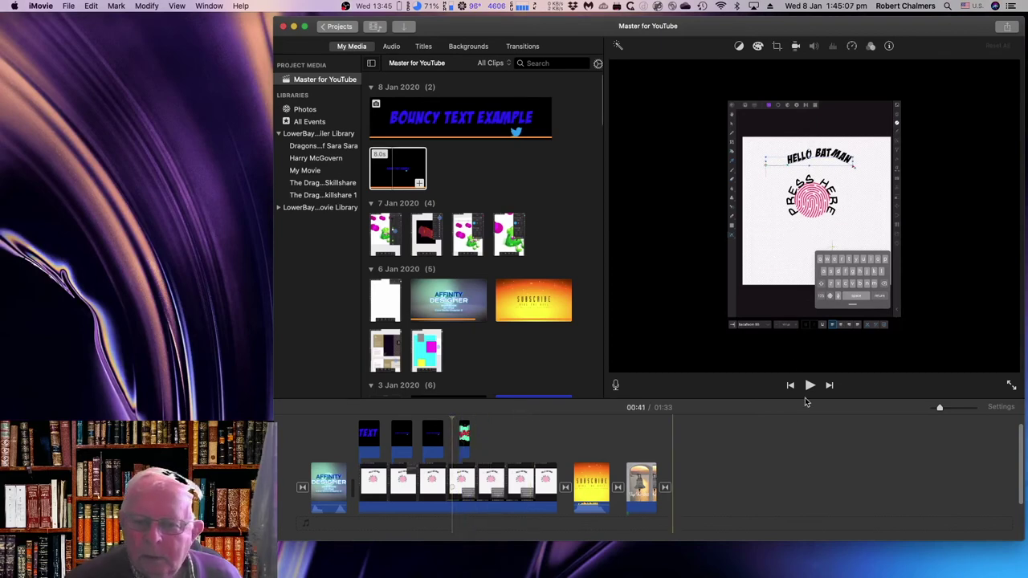
click(809, 385)
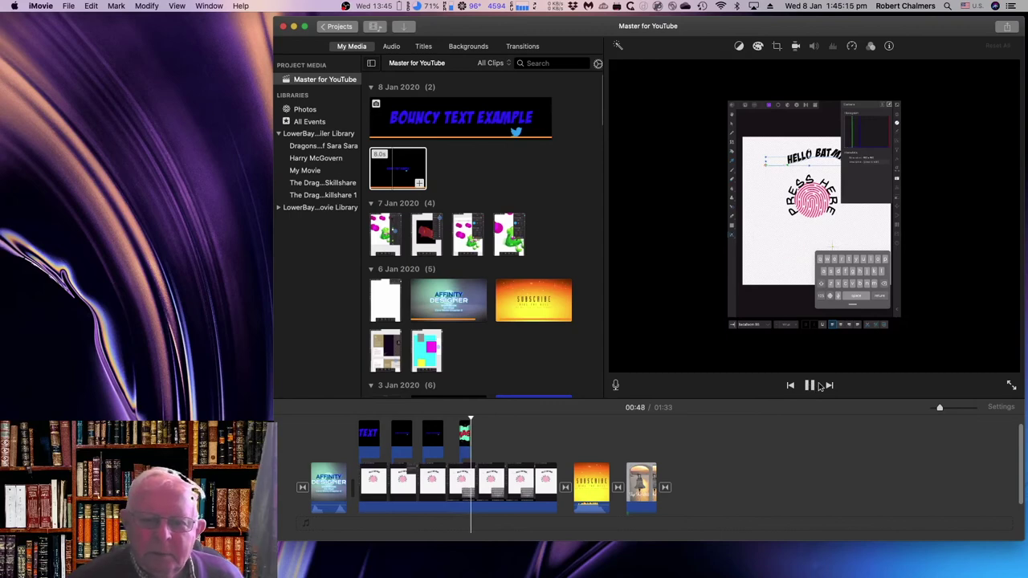
click(808, 390)
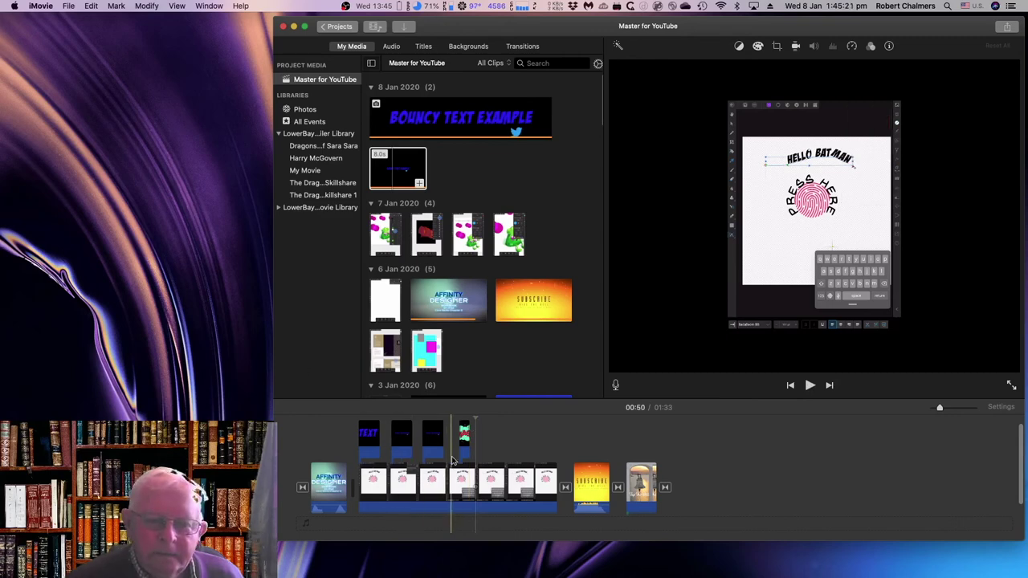
click(468, 436)
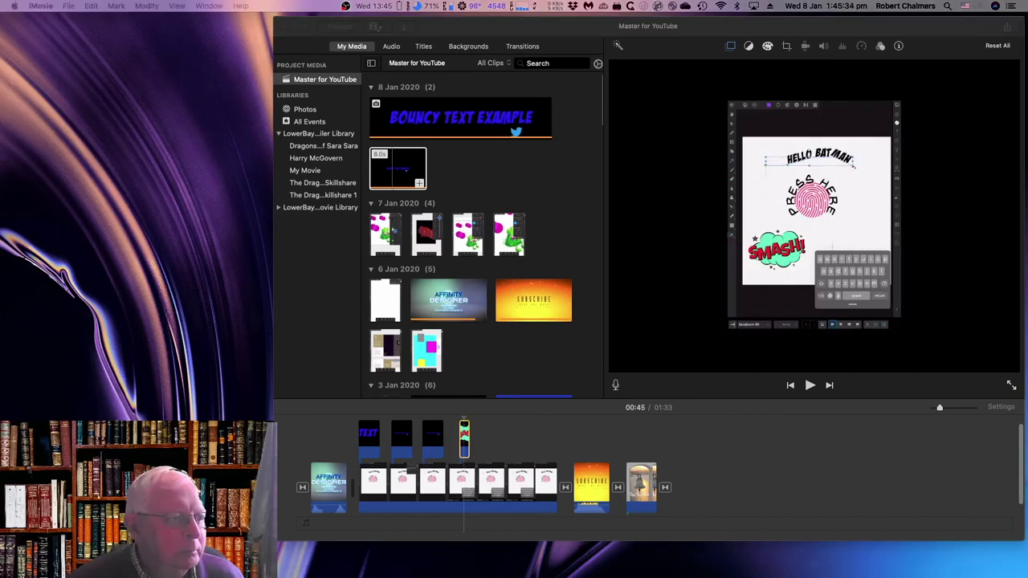
Step: Add the DING sticker 66-512.png after SMASH as a Picture in Picture overlay
mouse_move(141, 502)
mouse_down()
mouse_move(92, 325)
mouse_move(485, 441)
mouse_up()
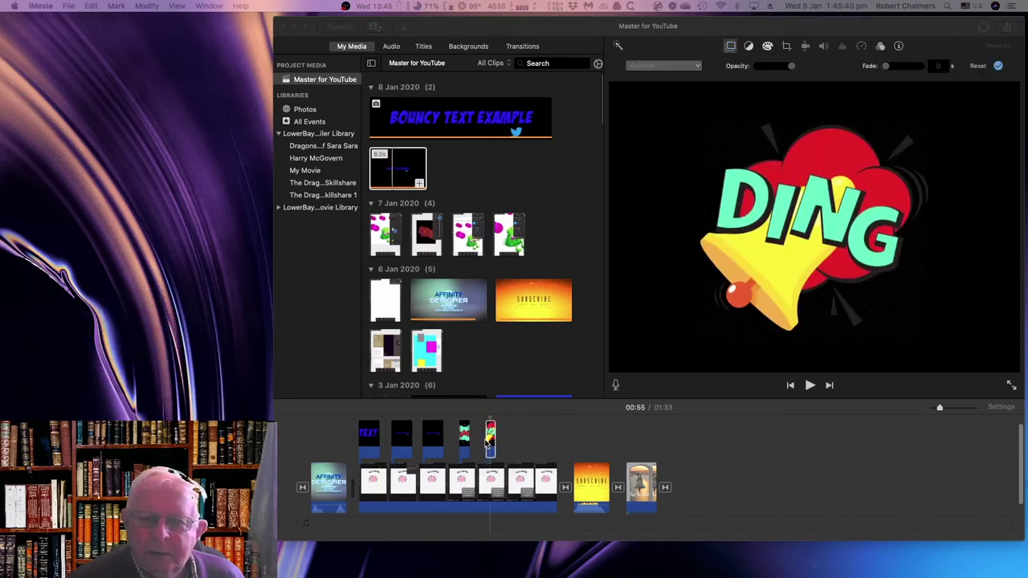
click(731, 48)
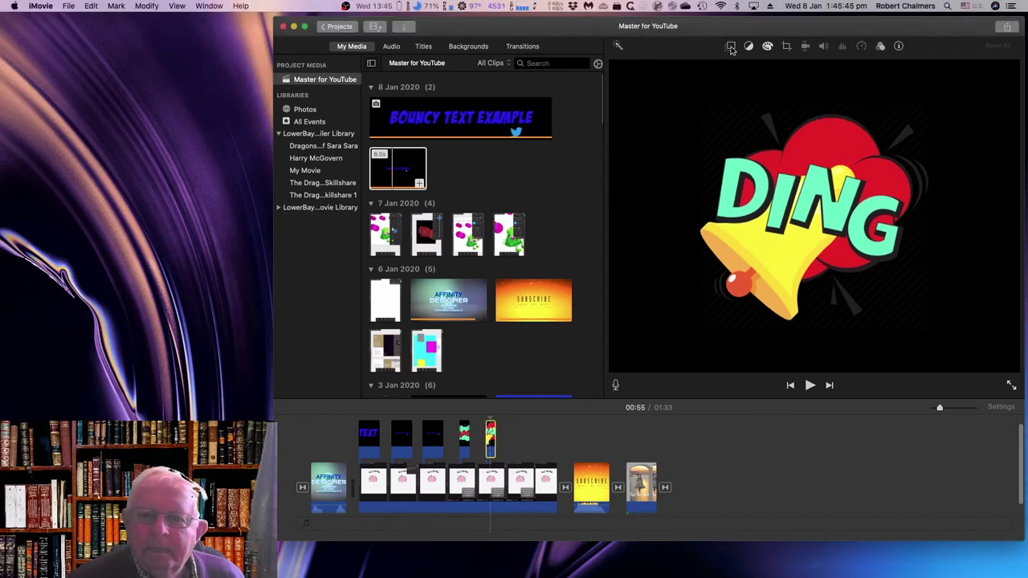
click(668, 65)
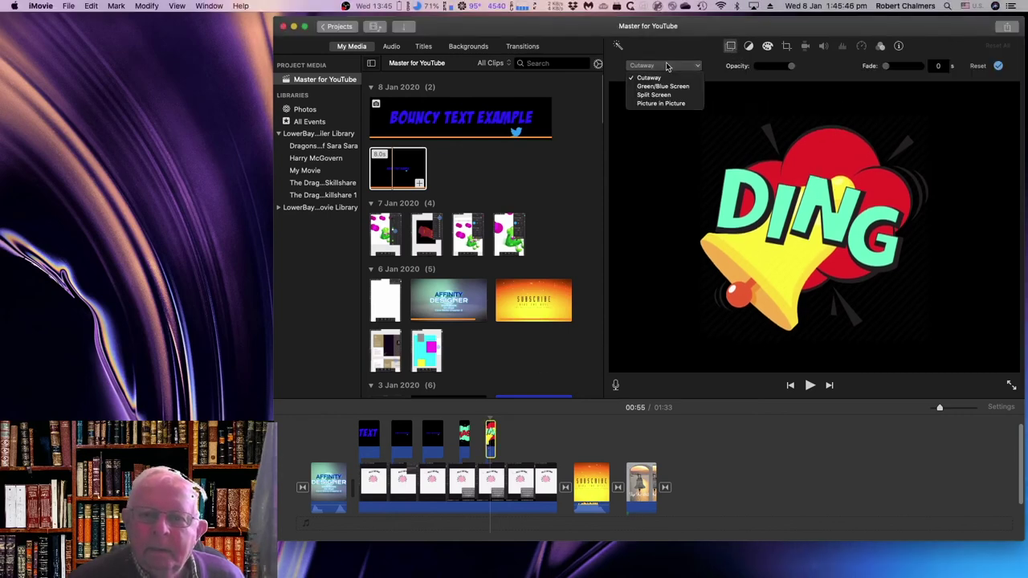
click(661, 103)
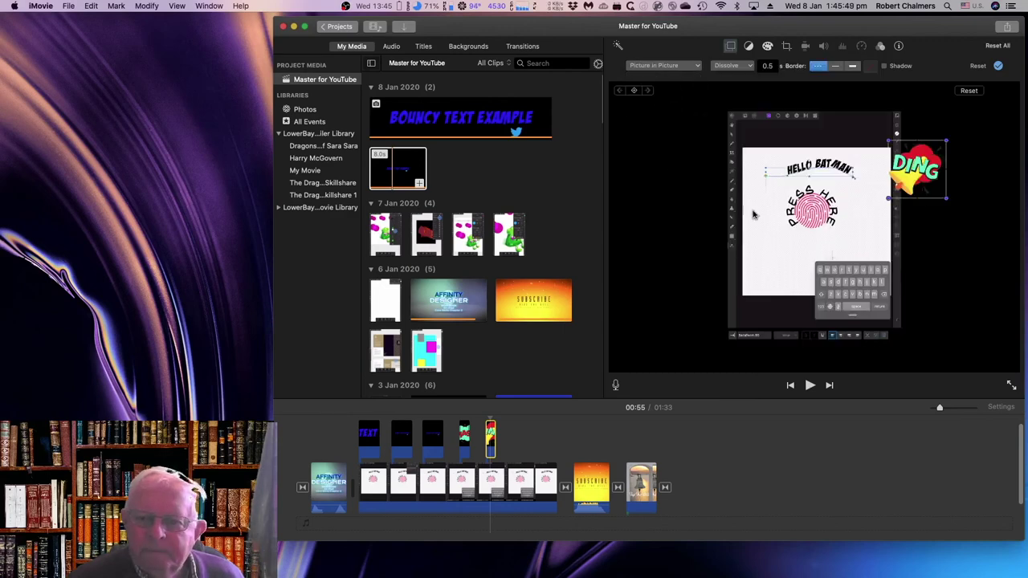
Step: Move the DING inset down over the keyboard area and park the playhead before it
drag(883, 194, 819, 293)
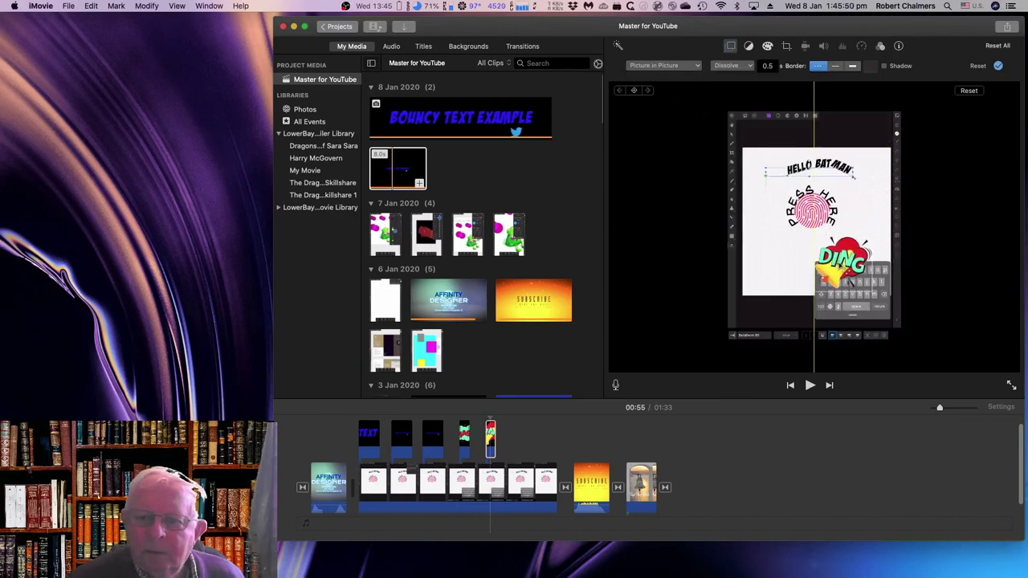
click(845, 273)
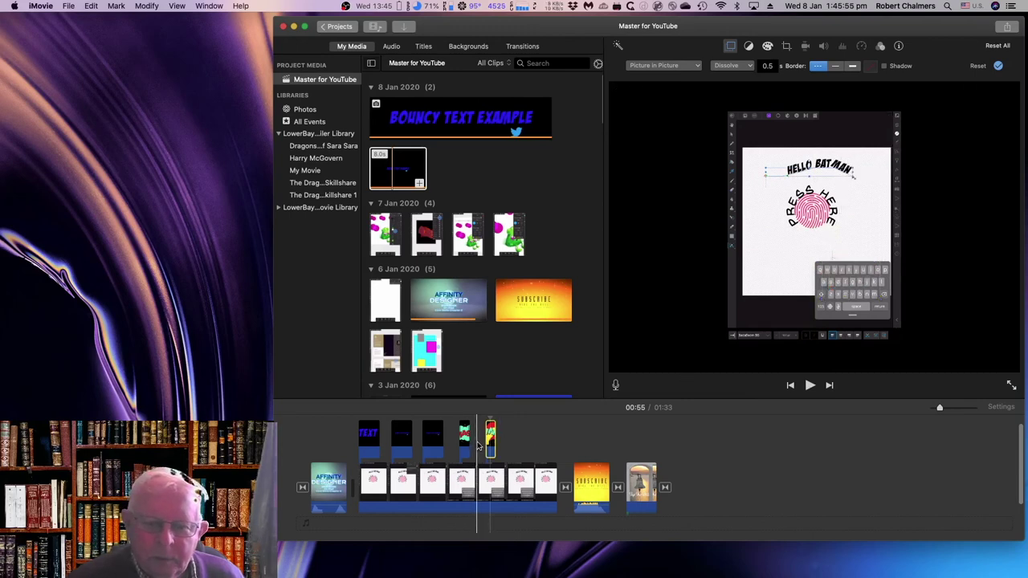
click(478, 445)
Step: Preview the DING clip, pausing at 00:58, then hide iMovie to show the desktop
click(810, 385)
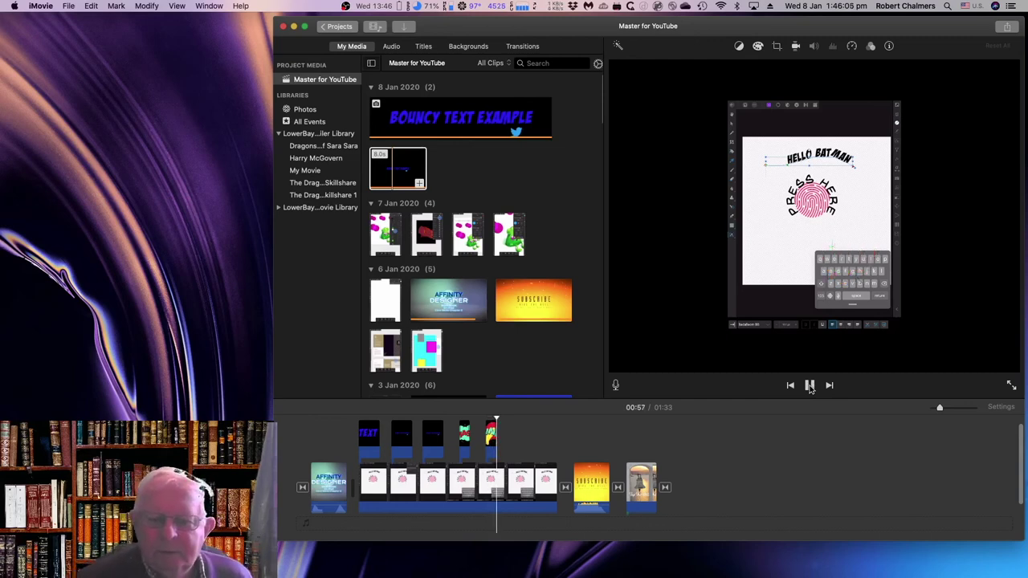
click(809, 385)
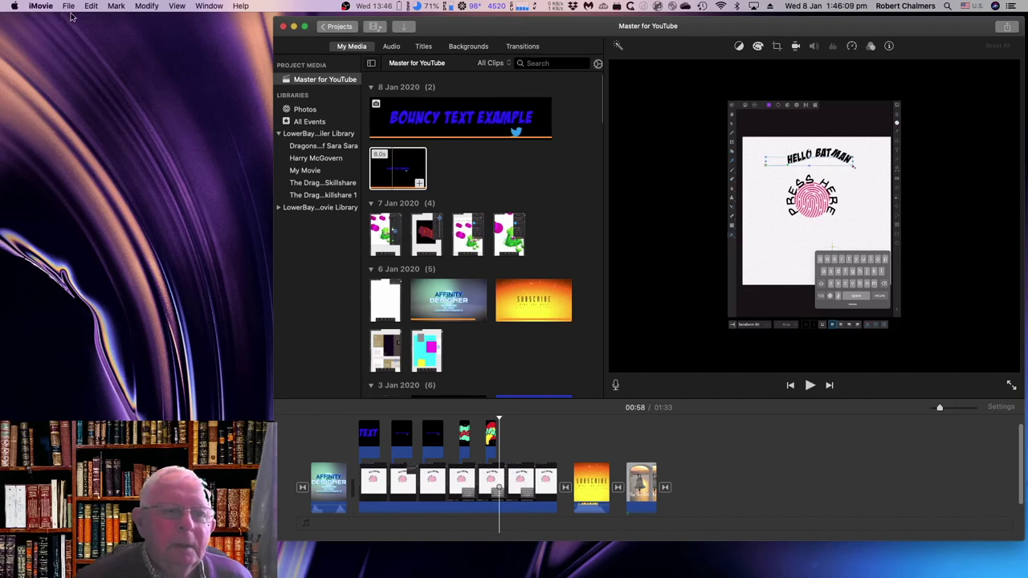
click(44, 6)
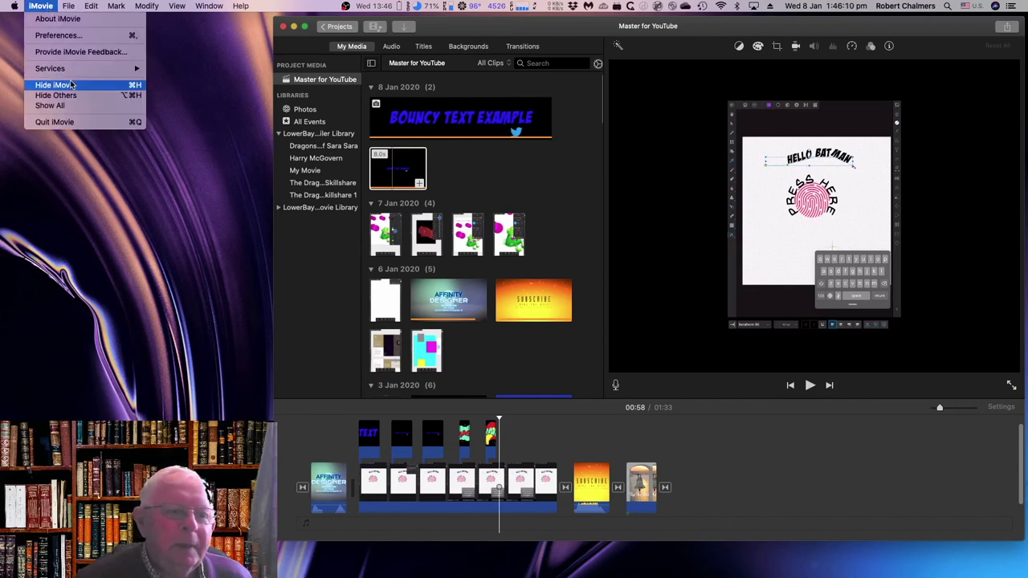
click(72, 87)
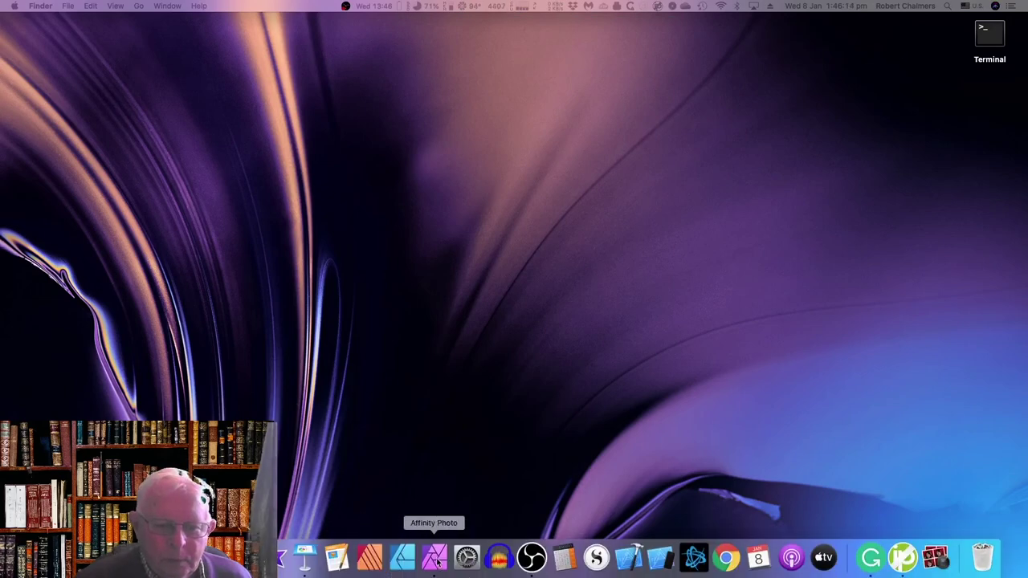
Step: Switch to Affinity Photo, cancel a new document, and bring up File > Open
click(434, 557)
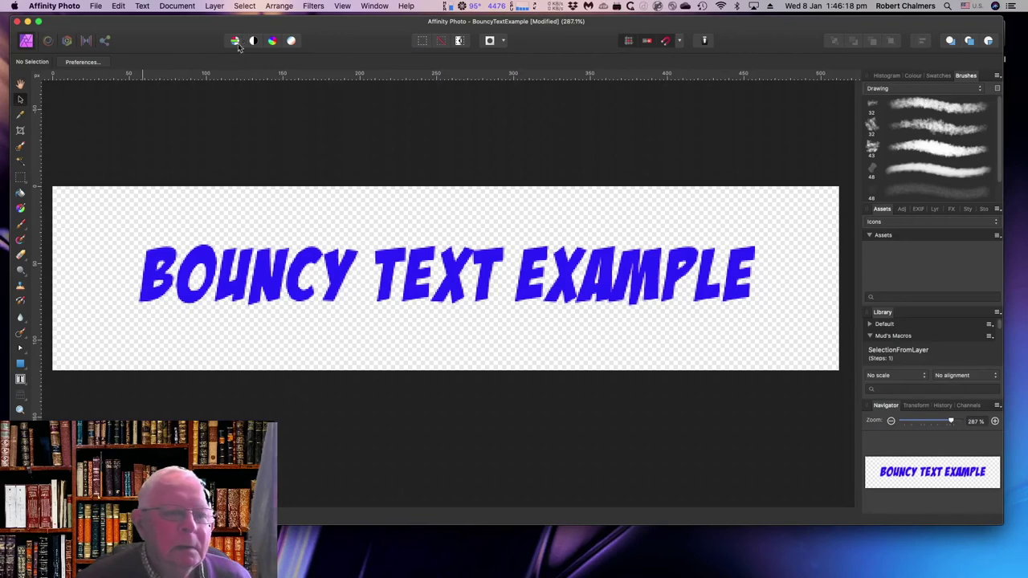
click(94, 7)
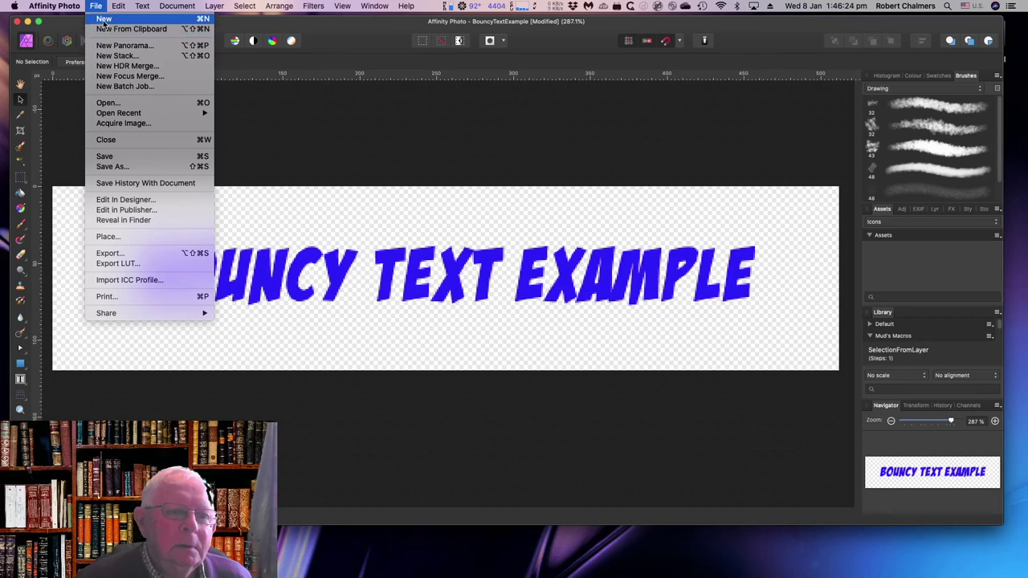
click(105, 19)
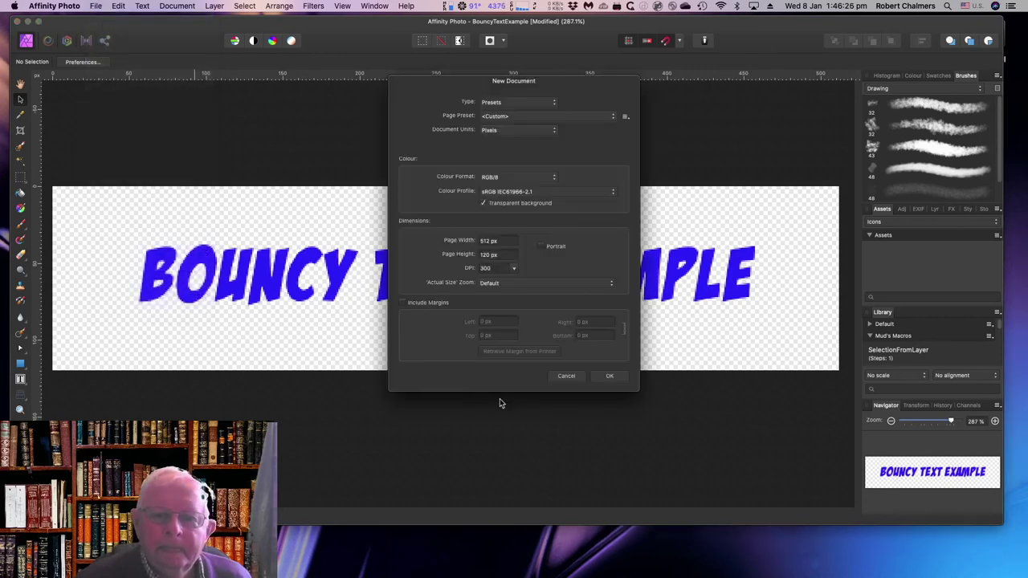
click(567, 376)
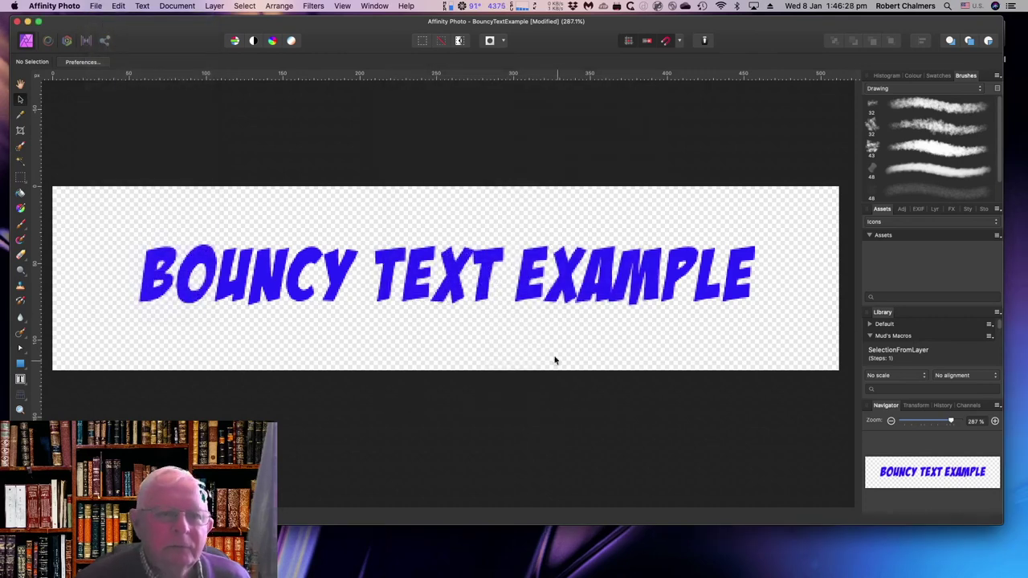
click(96, 5)
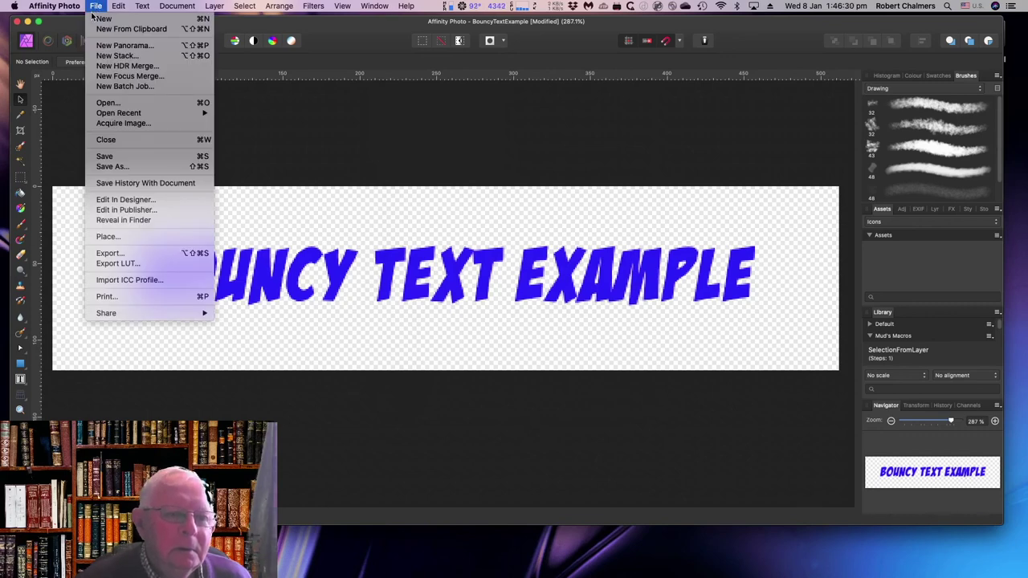
click(98, 105)
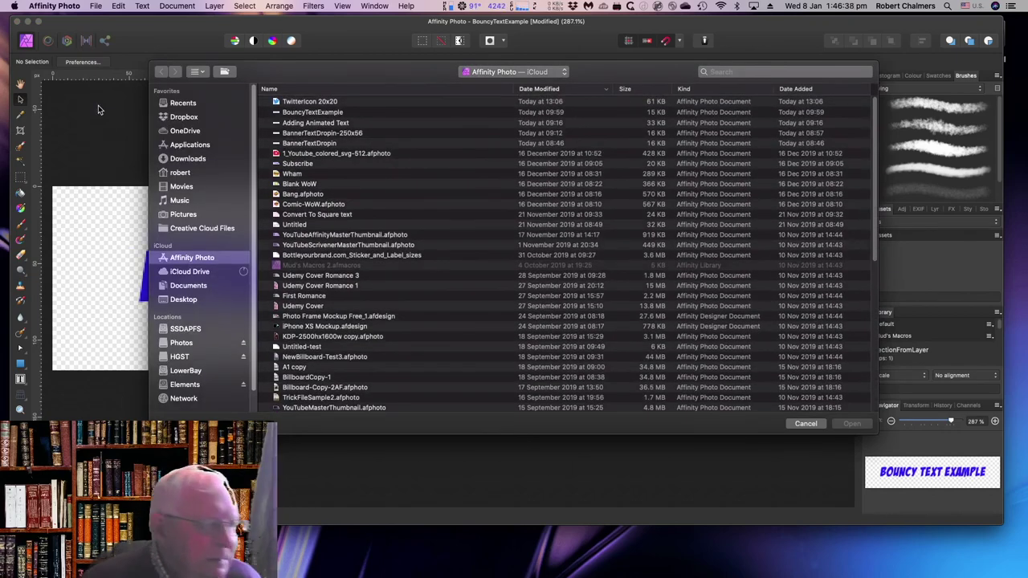
Step: Open 66-512.png from Downloads, browsing the folder in Icon view
click(192, 162)
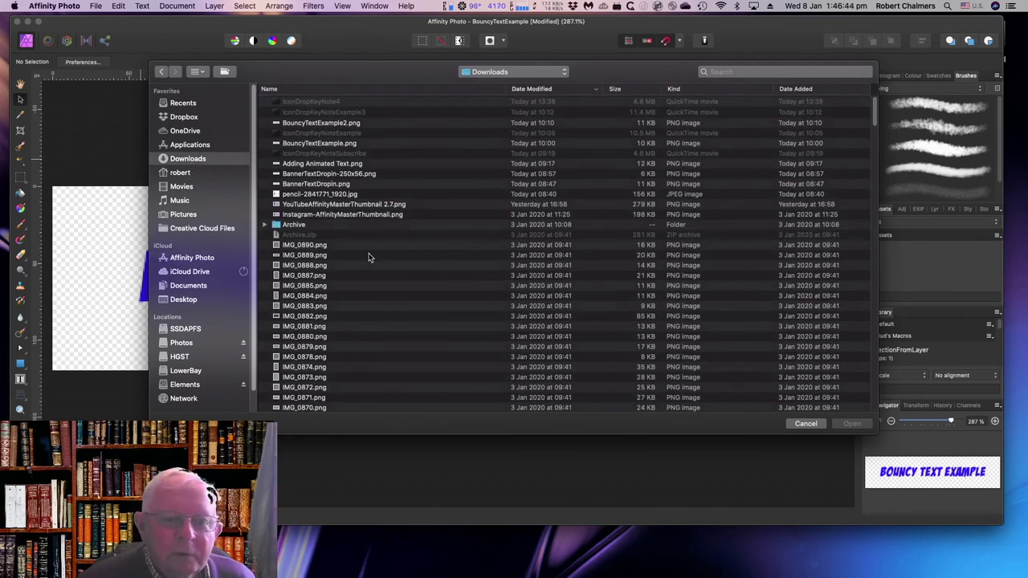
scroll(367, 255, down, 3)
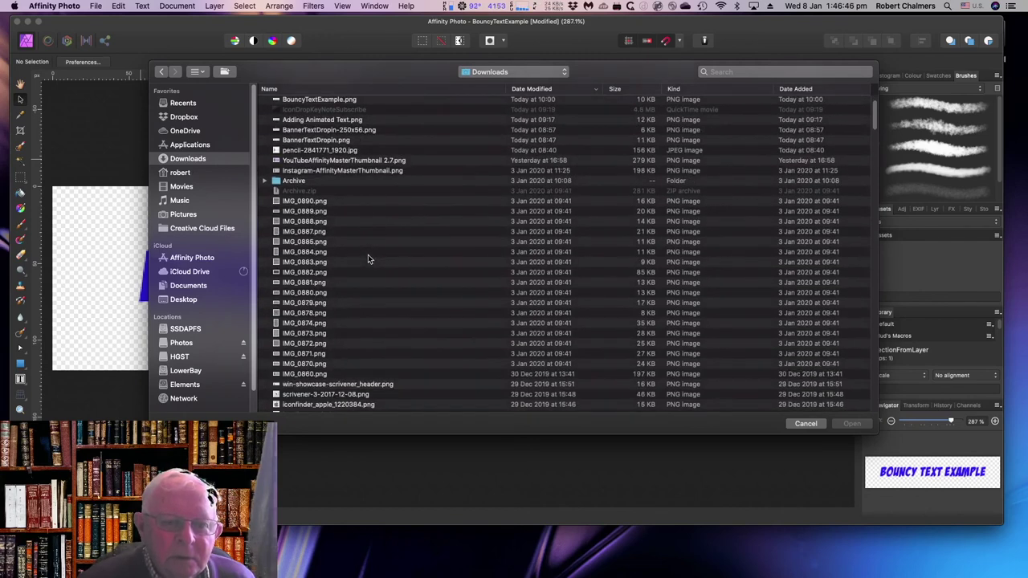
scroll(368, 256, down, 3)
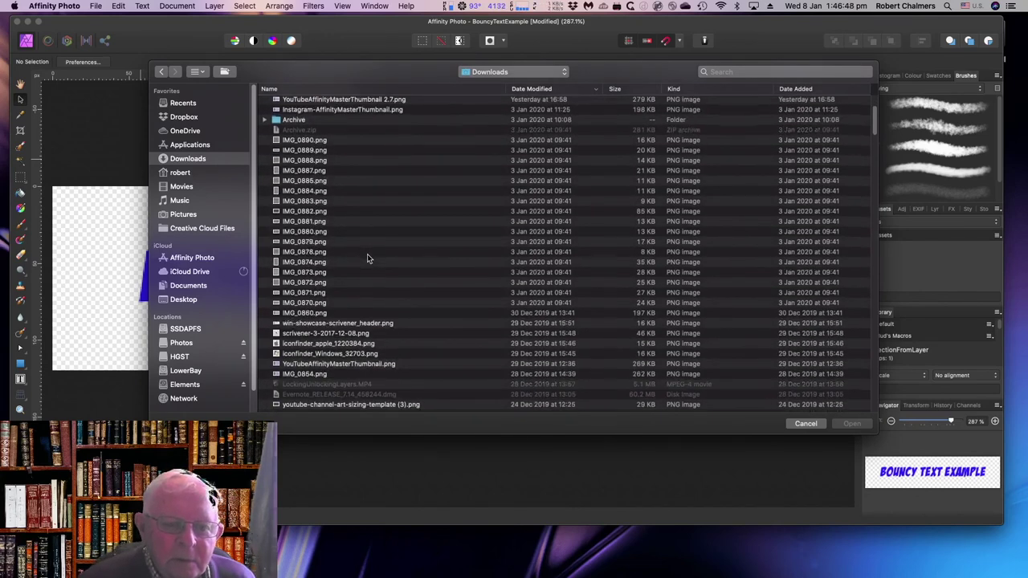
scroll(367, 254, down, 2)
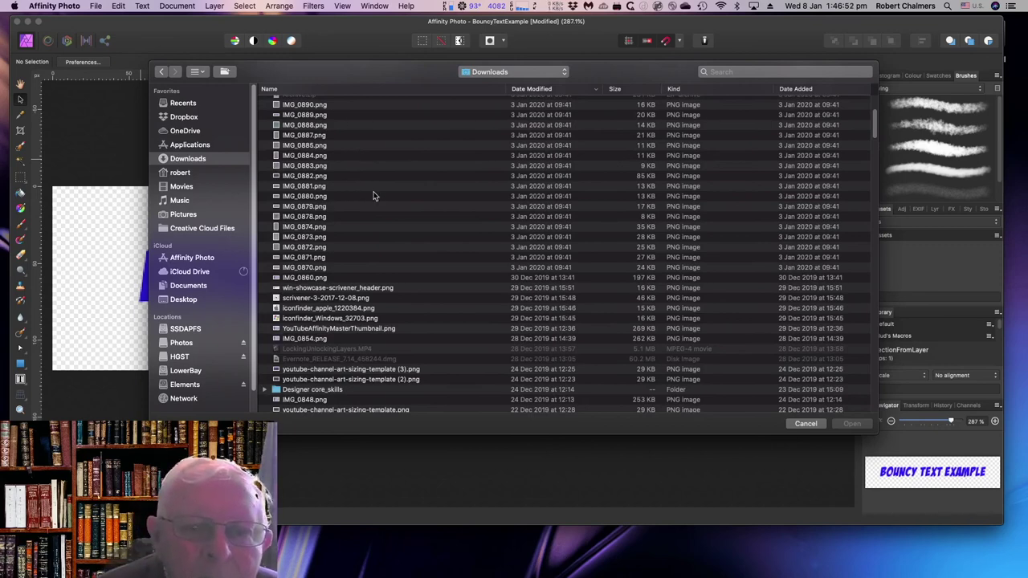
scroll(373, 195, down, 1)
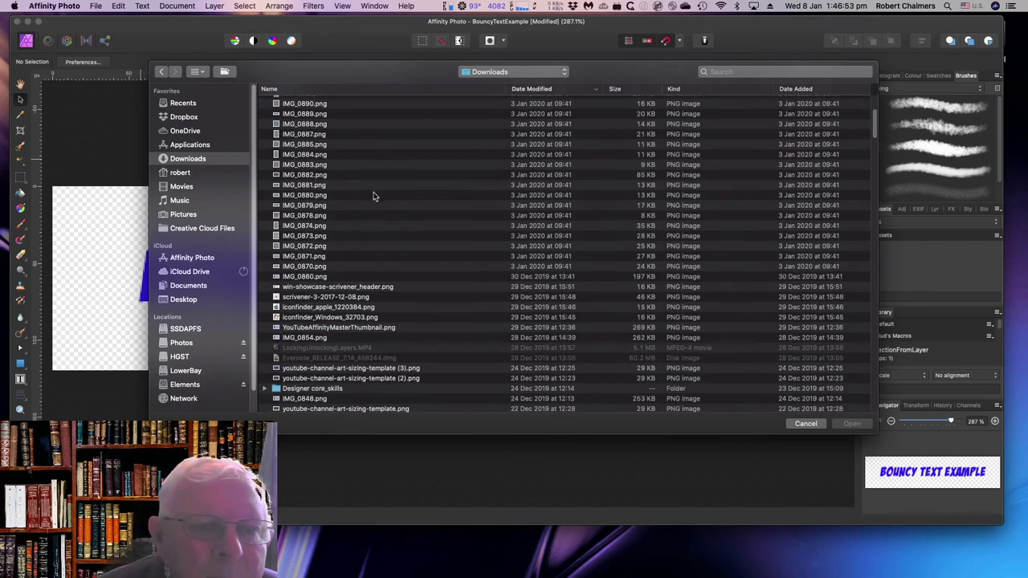
click(199, 74)
click(209, 115)
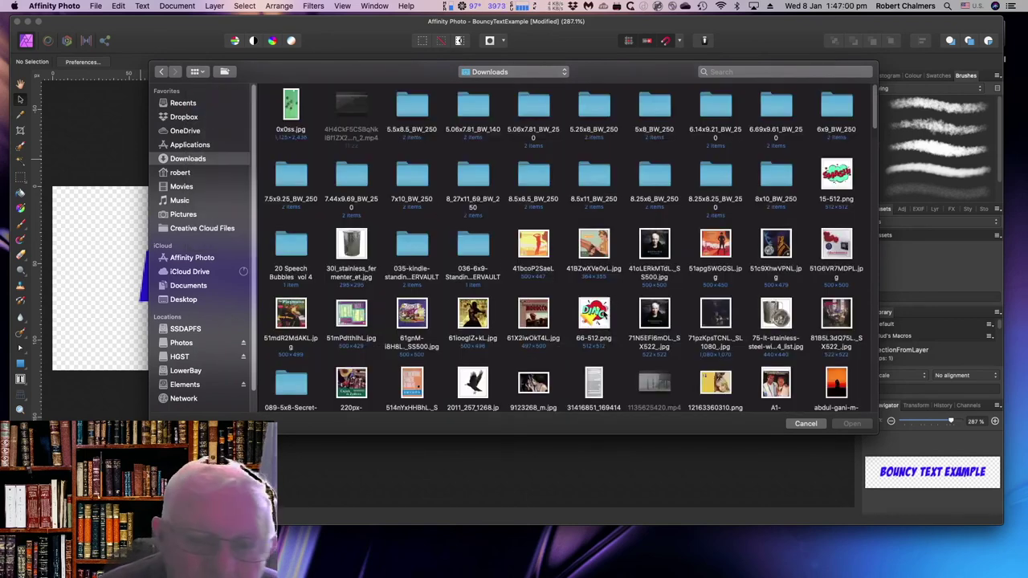
click(597, 315)
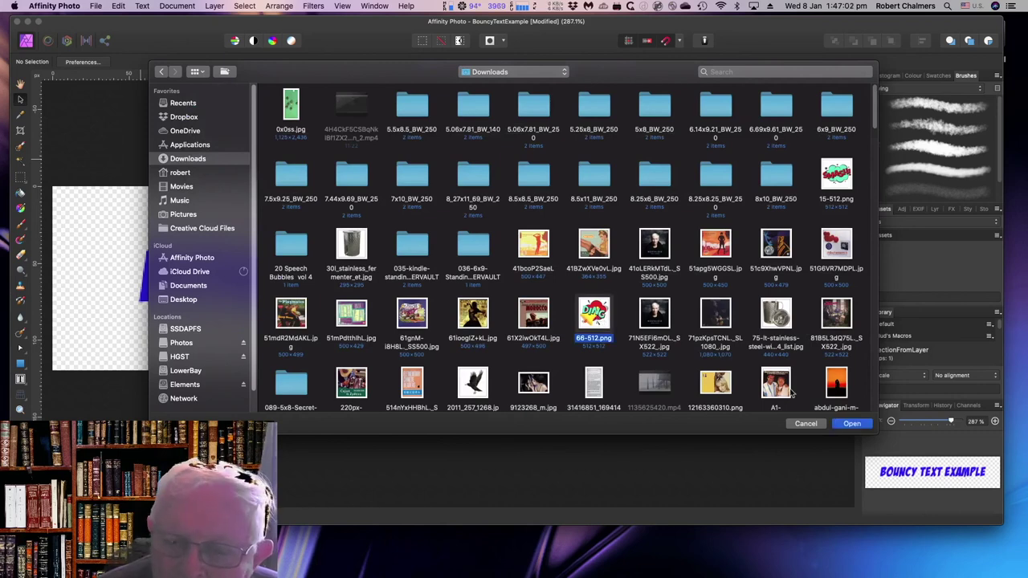
click(845, 425)
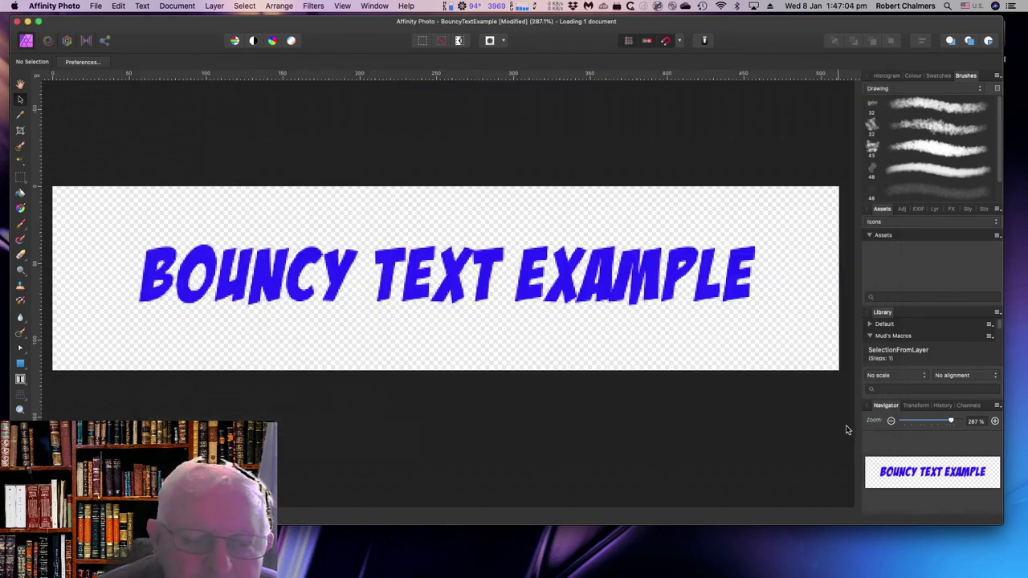